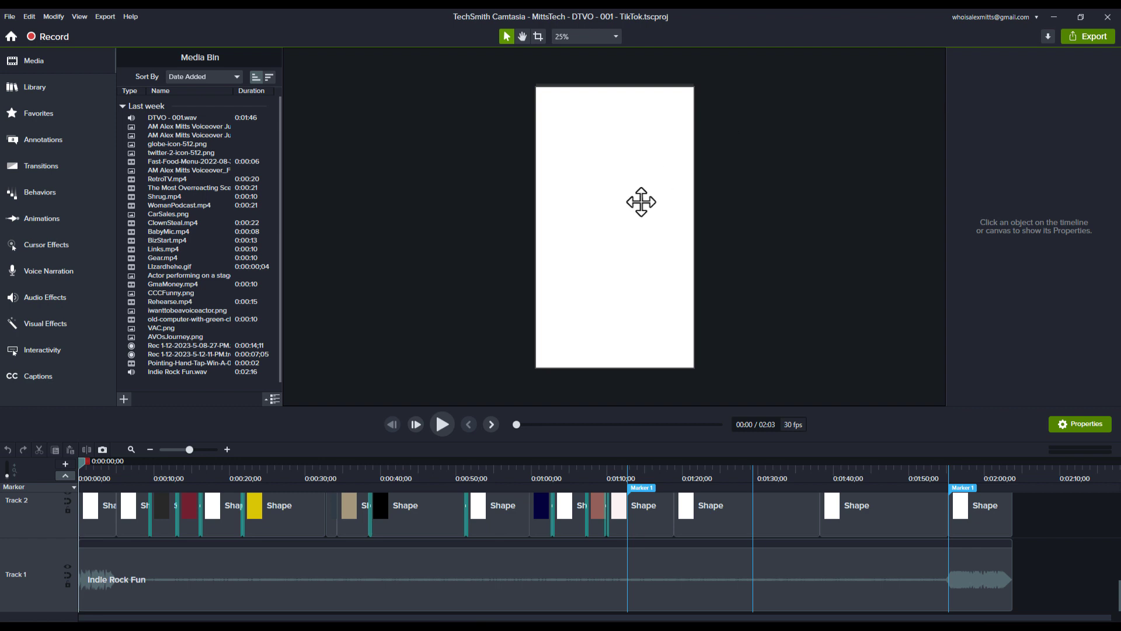
- Enlarge and magnify the timeline, and preview the intro from the opening logo to the Drive Thru Voiceover title
left_click_drag(495, 404, 483, 334)
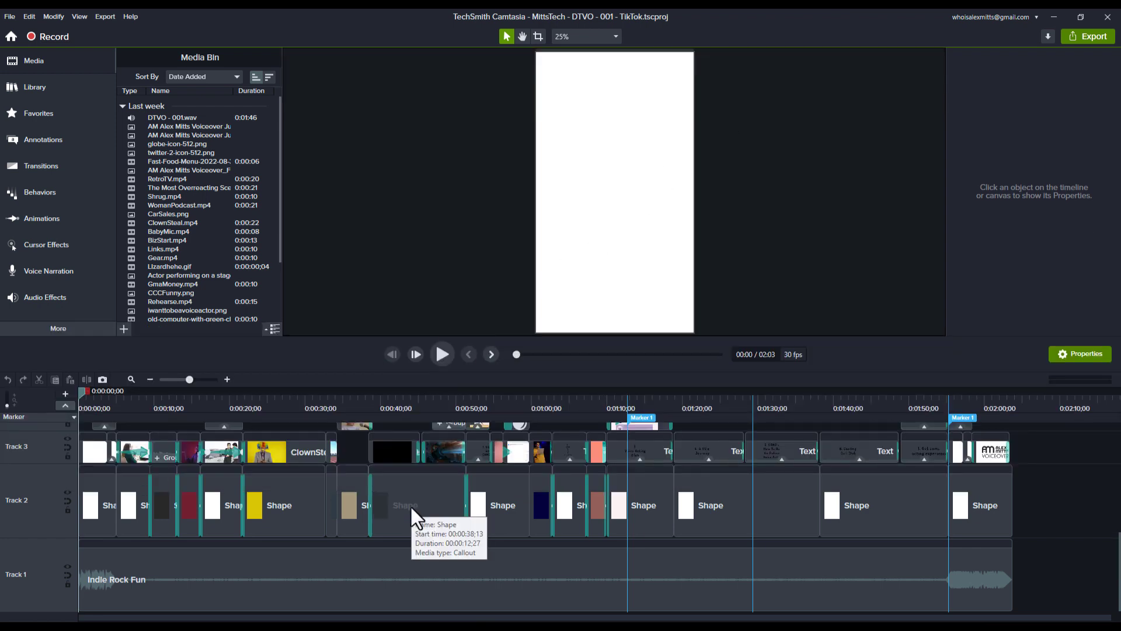
scroll(391, 515, "up", 3)
scroll(392, 515, "up", 5)
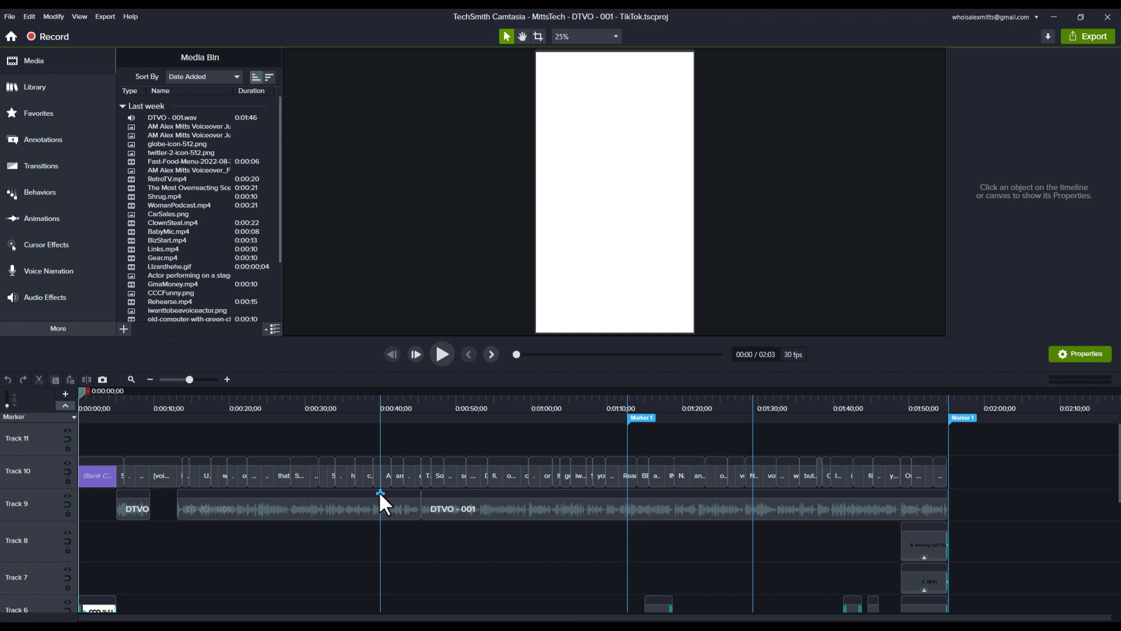
left_click(228, 379)
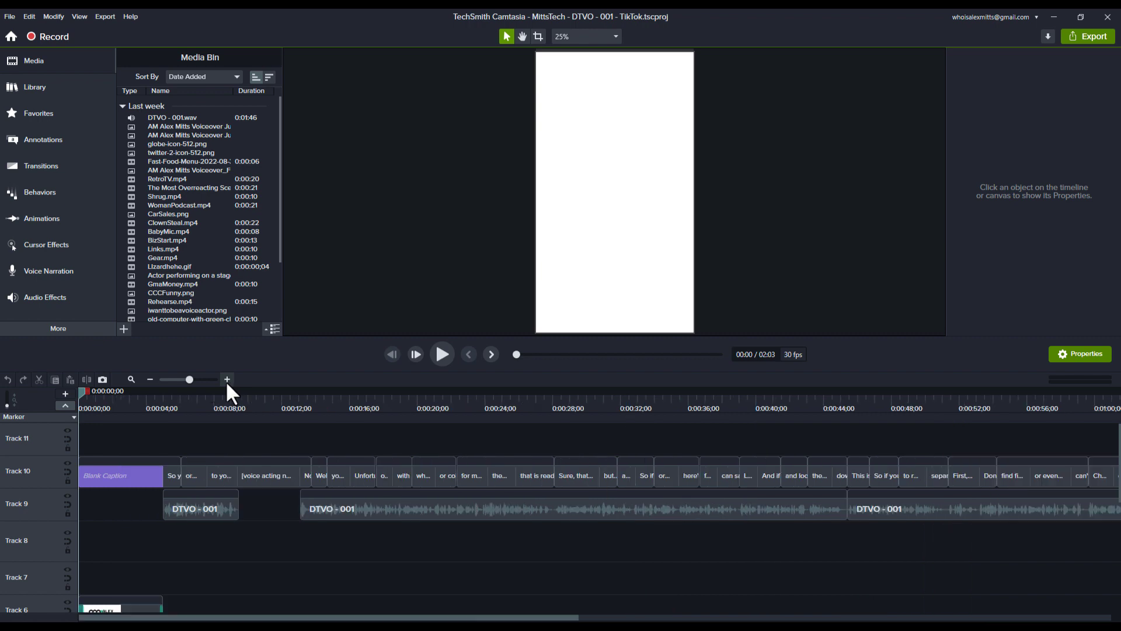
left_click(228, 380)
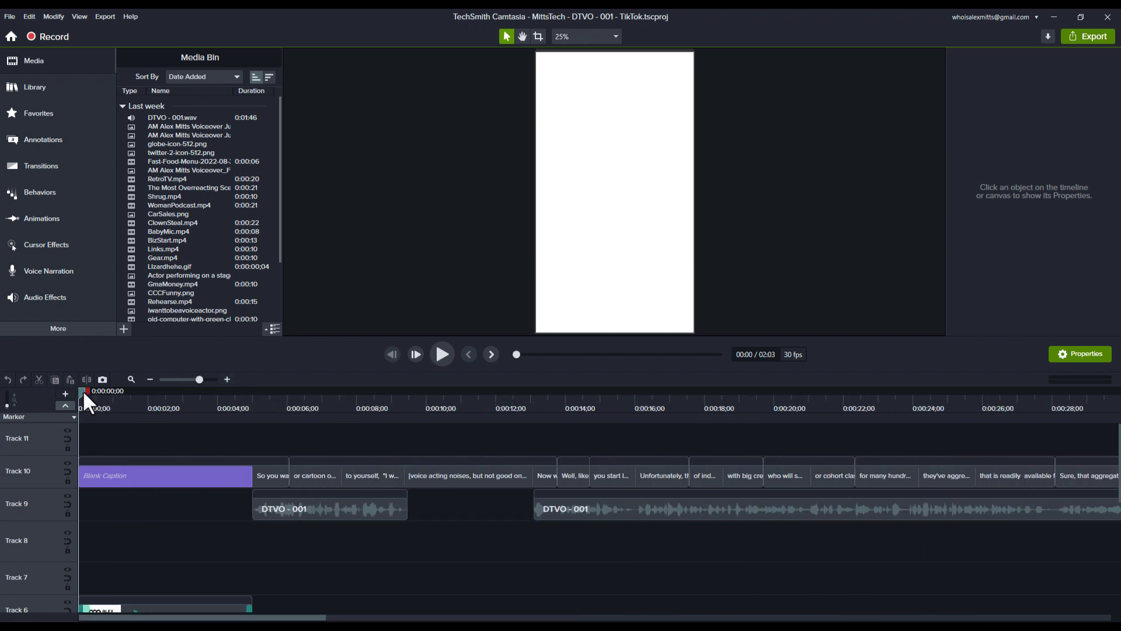
left_click_drag(82, 390, 95, 390)
scroll(172, 470, "down", 2)
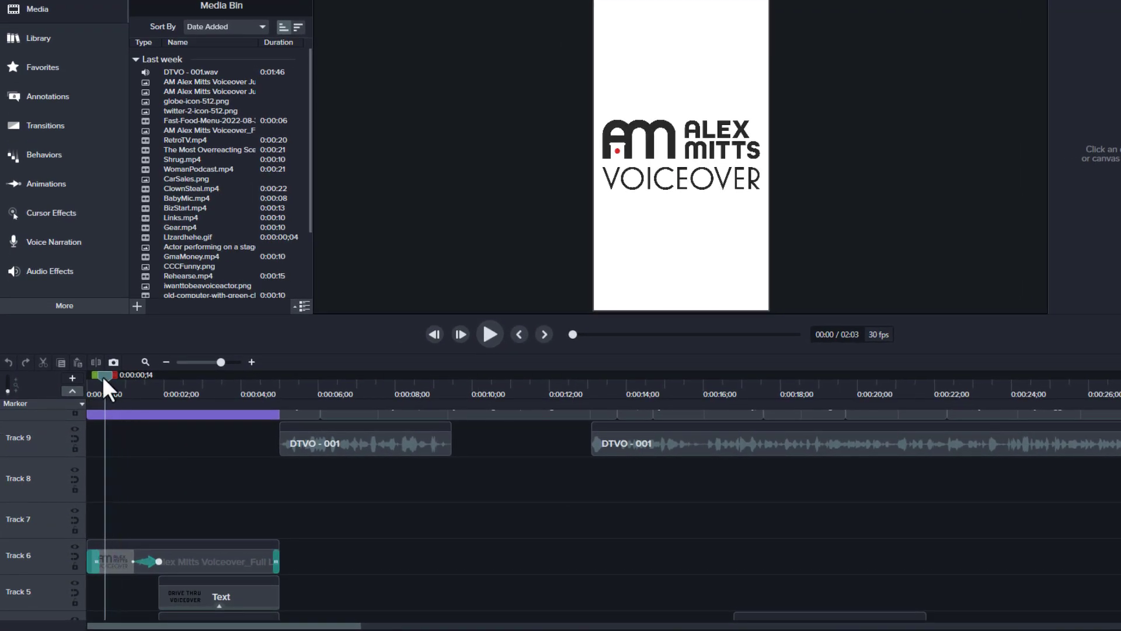
left_click_drag(103, 375, 125, 381)
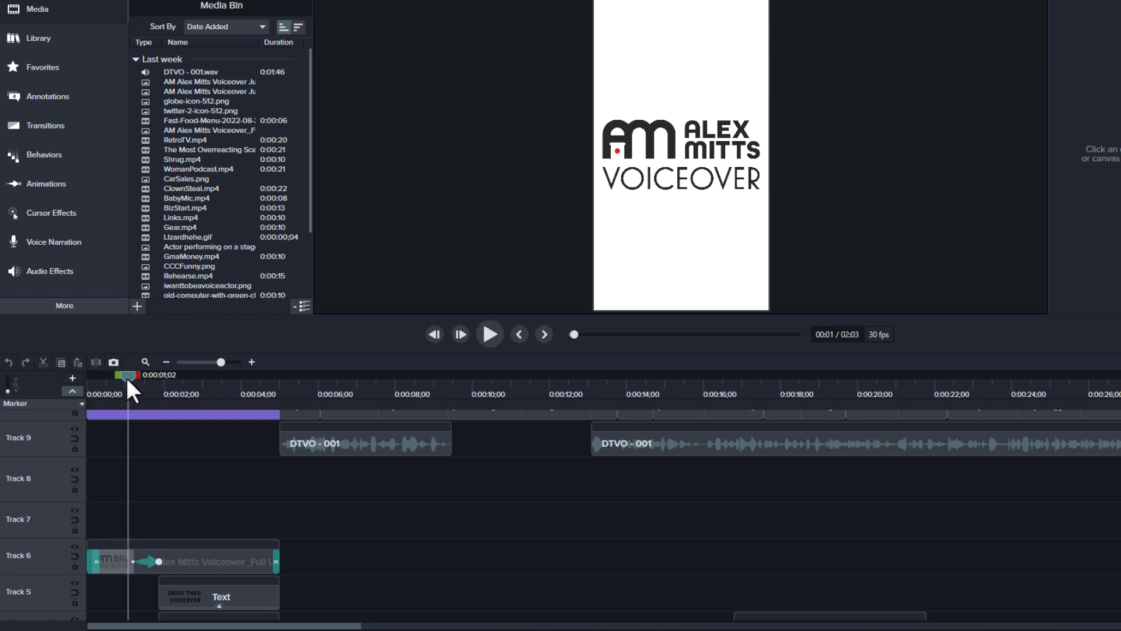
left_click_drag(125, 382, 172, 395)
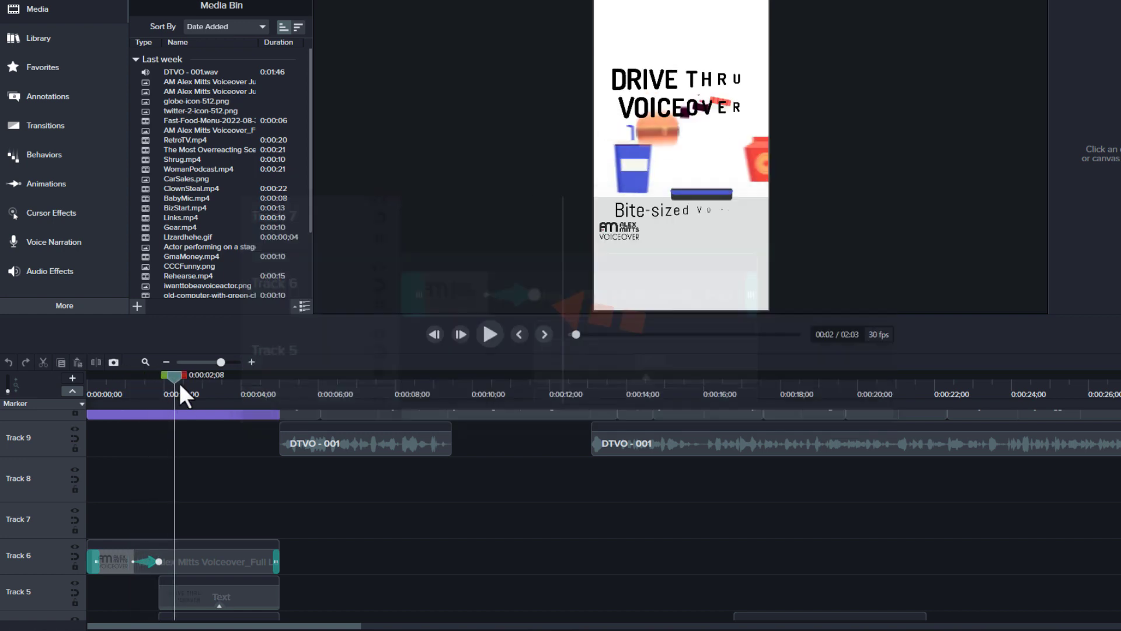
left_click_drag(174, 377, 208, 381)
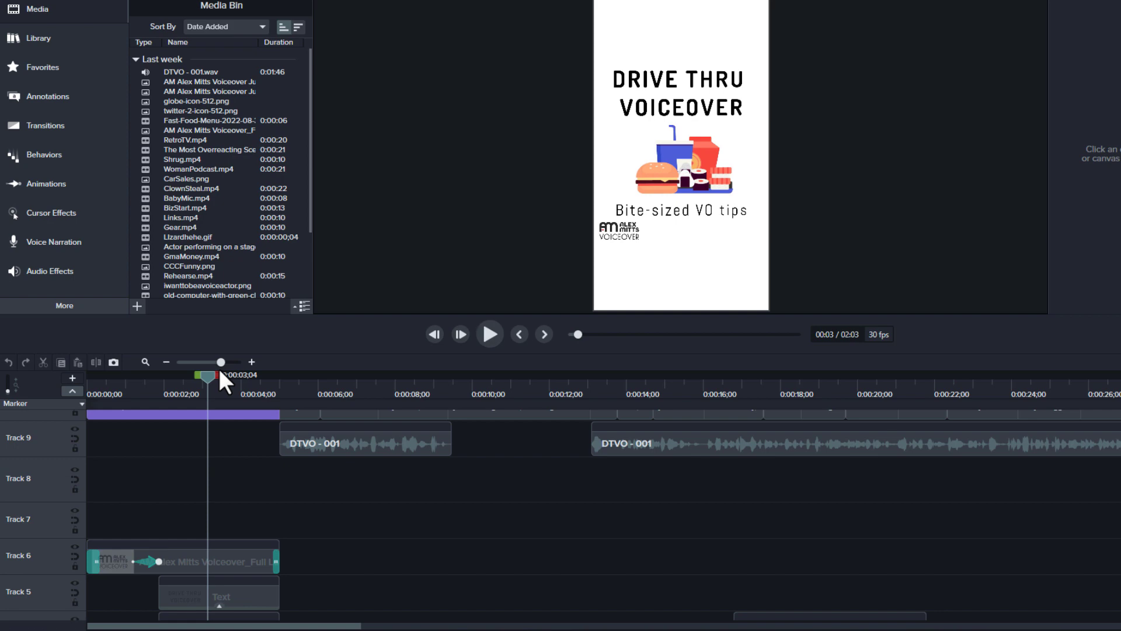
- Examine the Pulsating behavior on the two intro text callouts, including the lower text's During and Out phases
scroll(247, 476, "down", 2)
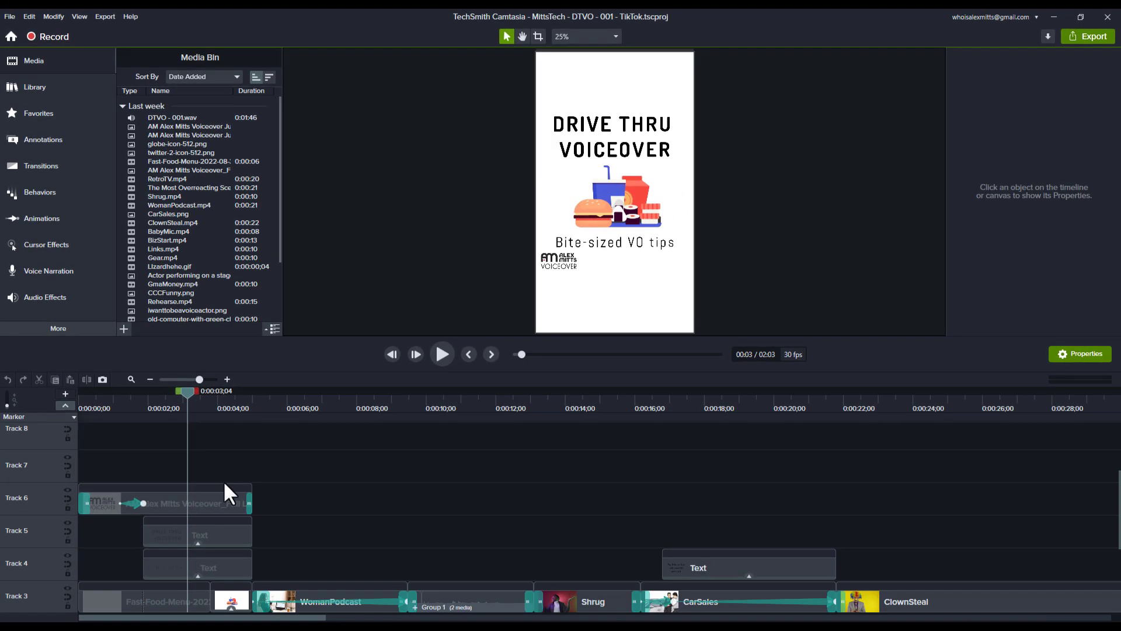
left_click(238, 535)
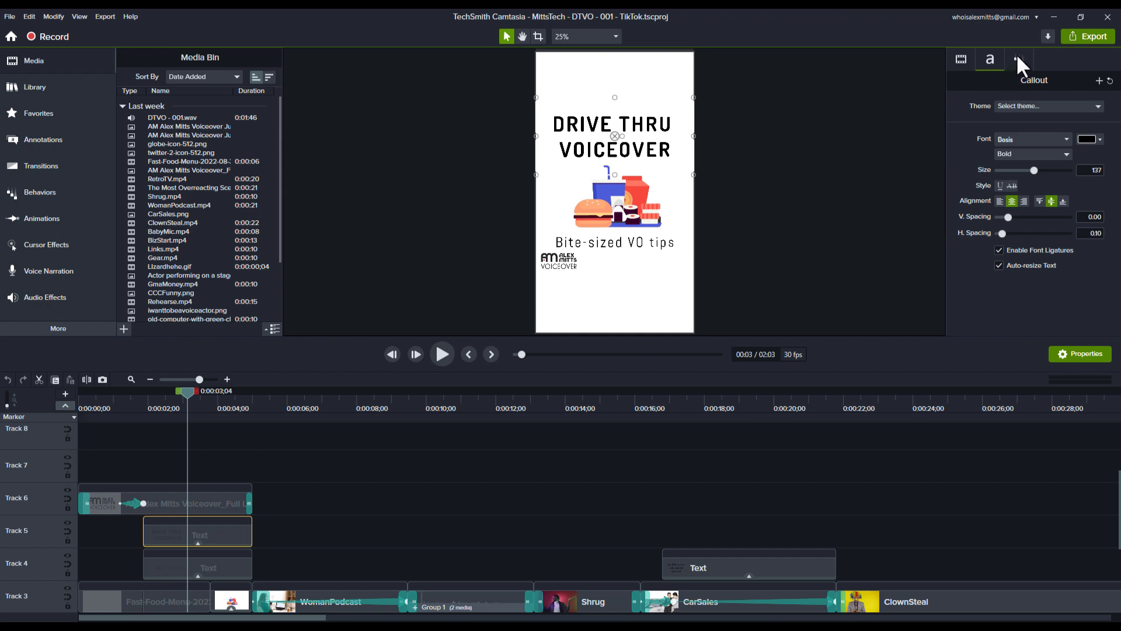
left_click(1019, 59)
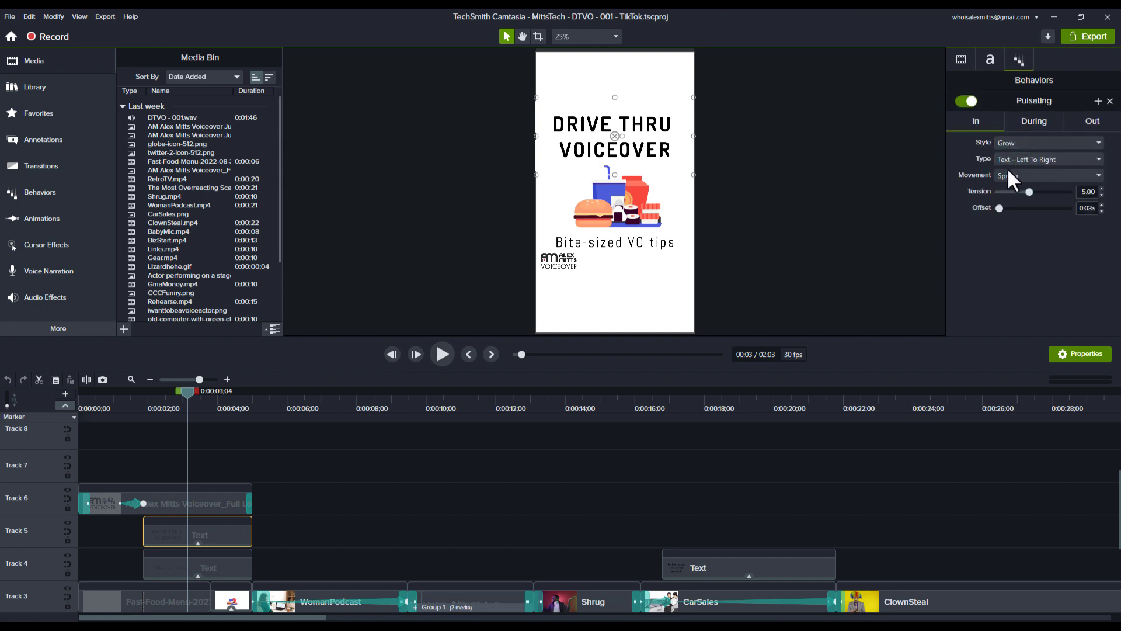
left_click(233, 560)
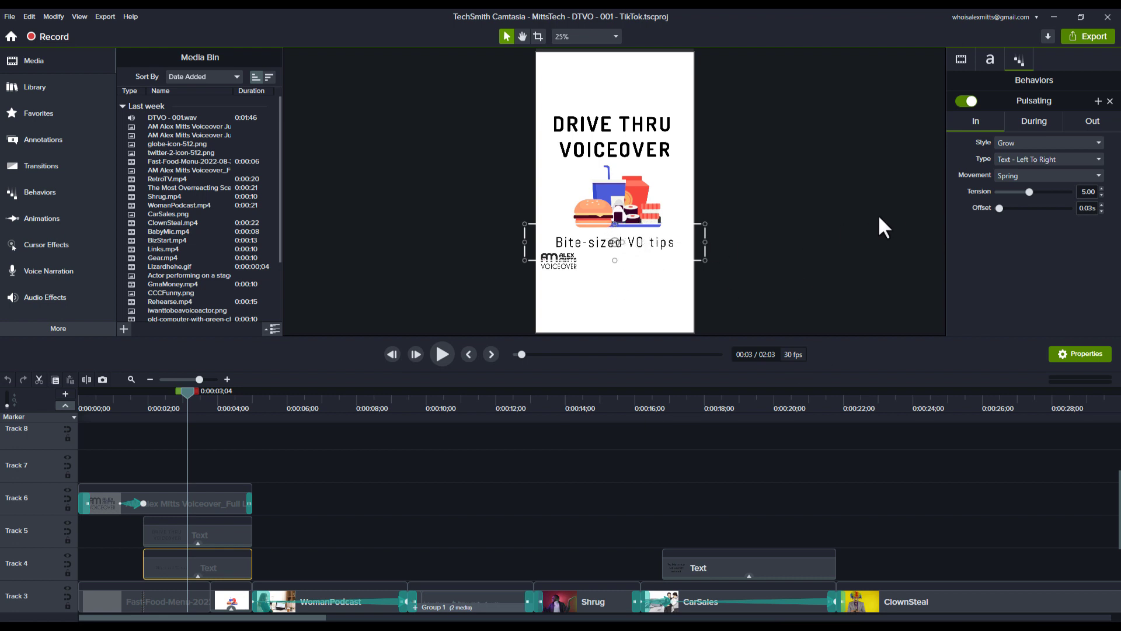
left_click(1039, 128)
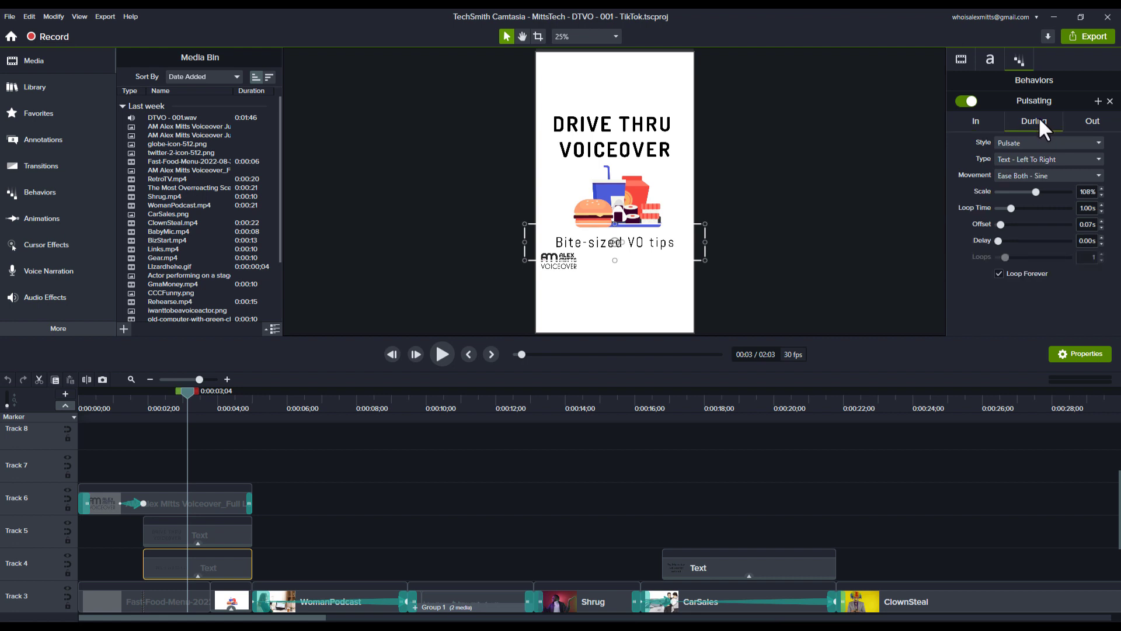
left_click(1095, 115)
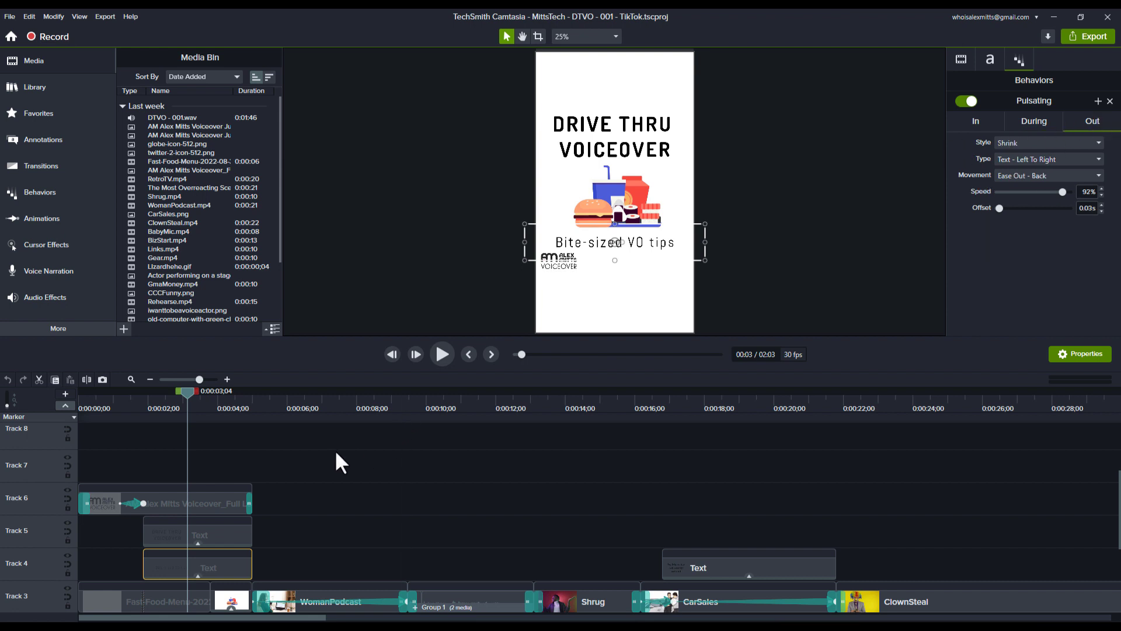
- Inspect both Fast-Food-Menu clips on Track 3 and preview how the intro animates out into the WomanPodcast clip
scroll(256, 508, "down", 3)
scroll(257, 509, "up", 1)
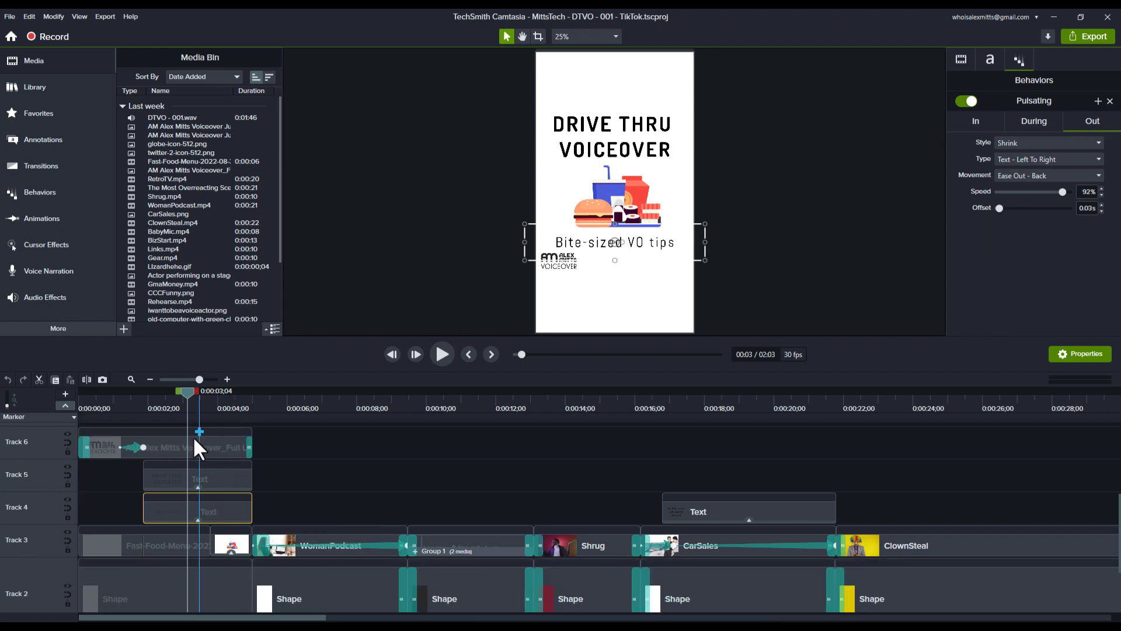
left_click(162, 542)
left_click_drag(187, 391, 142, 445)
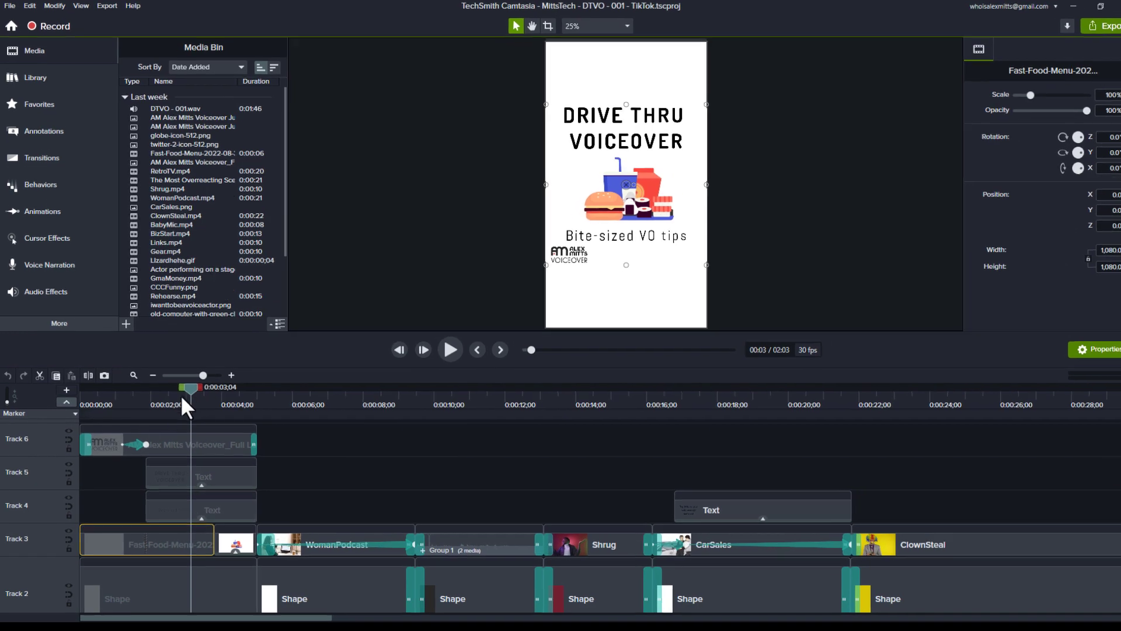
left_click_drag(174, 410, 343, 479)
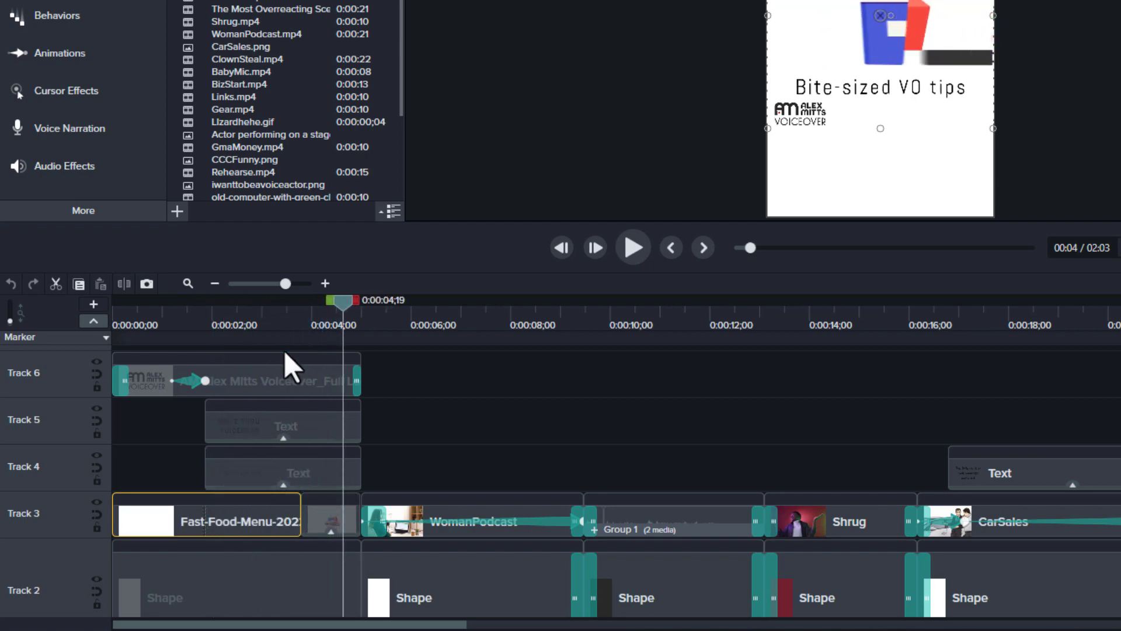
left_click(329, 534)
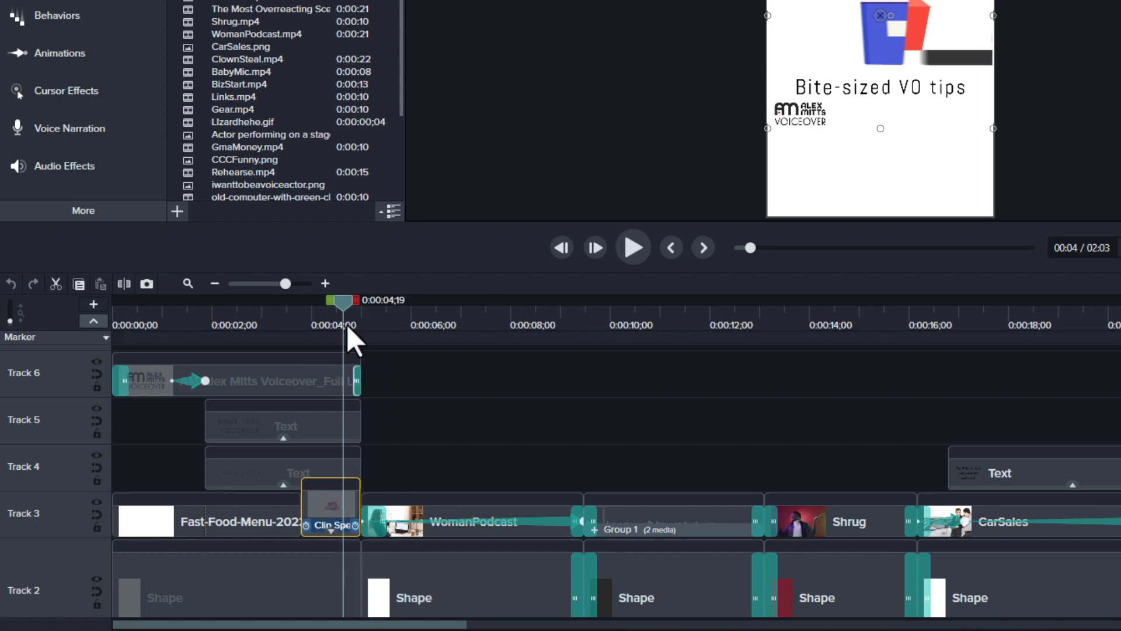
left_click_drag(342, 306, 348, 305)
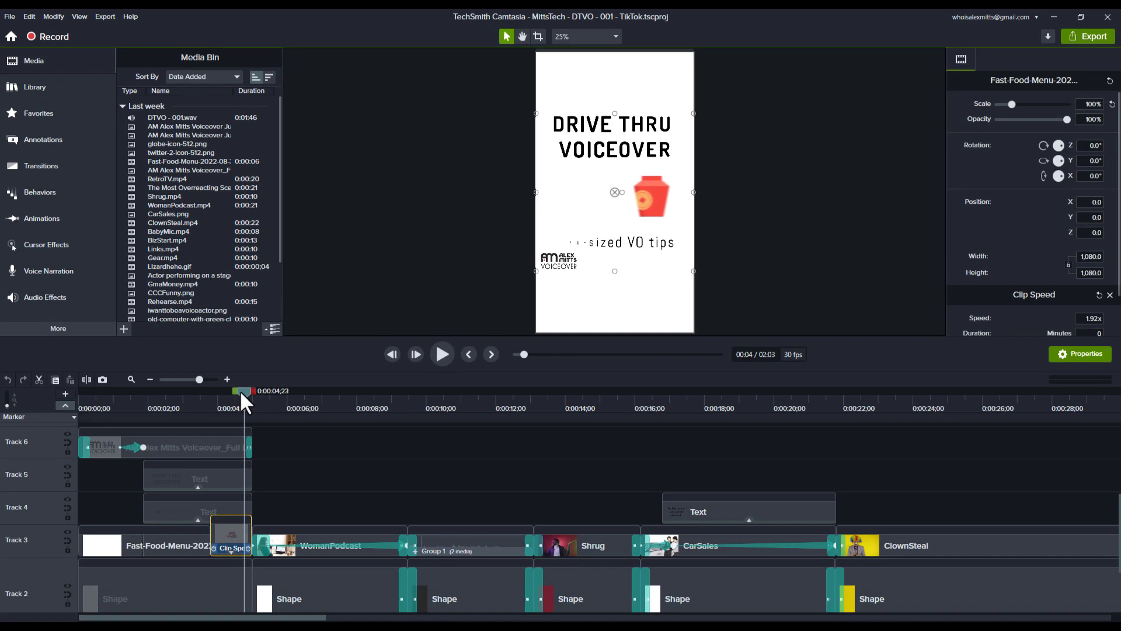
left_click_drag(241, 388, 280, 432)
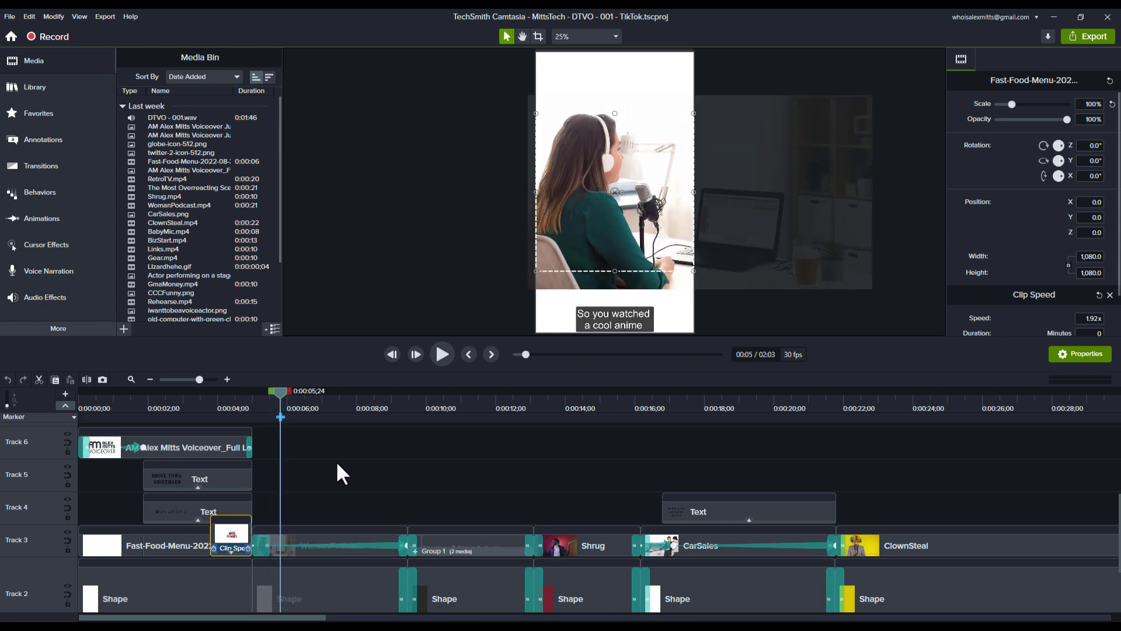
- Check the canvas dimensions in the project settings and close them without applying anything
scroll(377, 497, "down", 2)
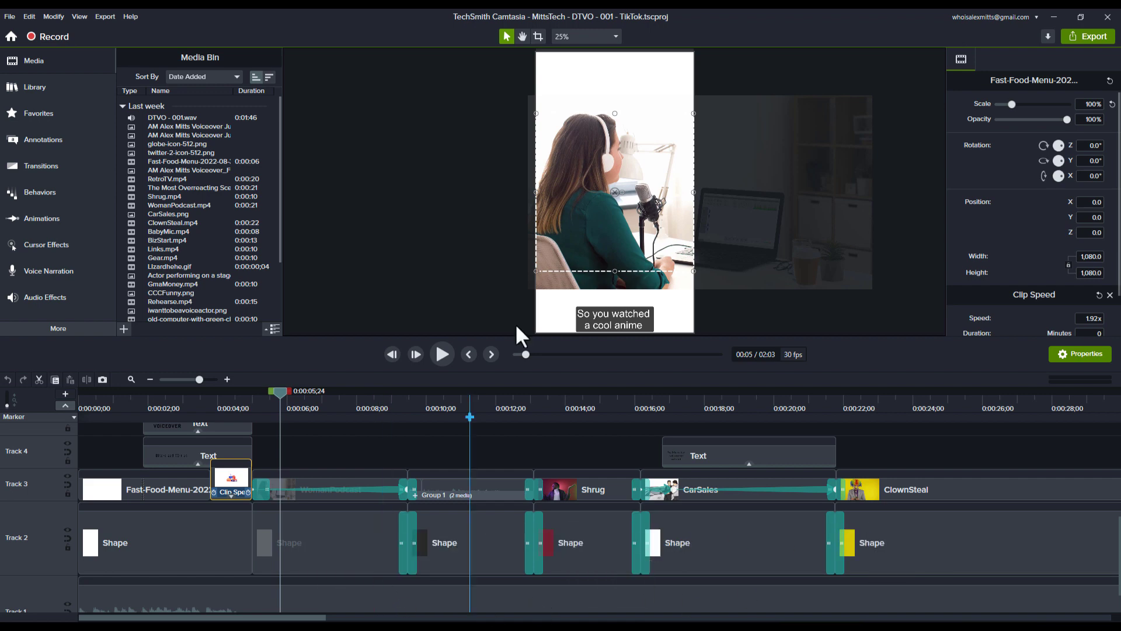
left_click(582, 34)
left_click(576, 236)
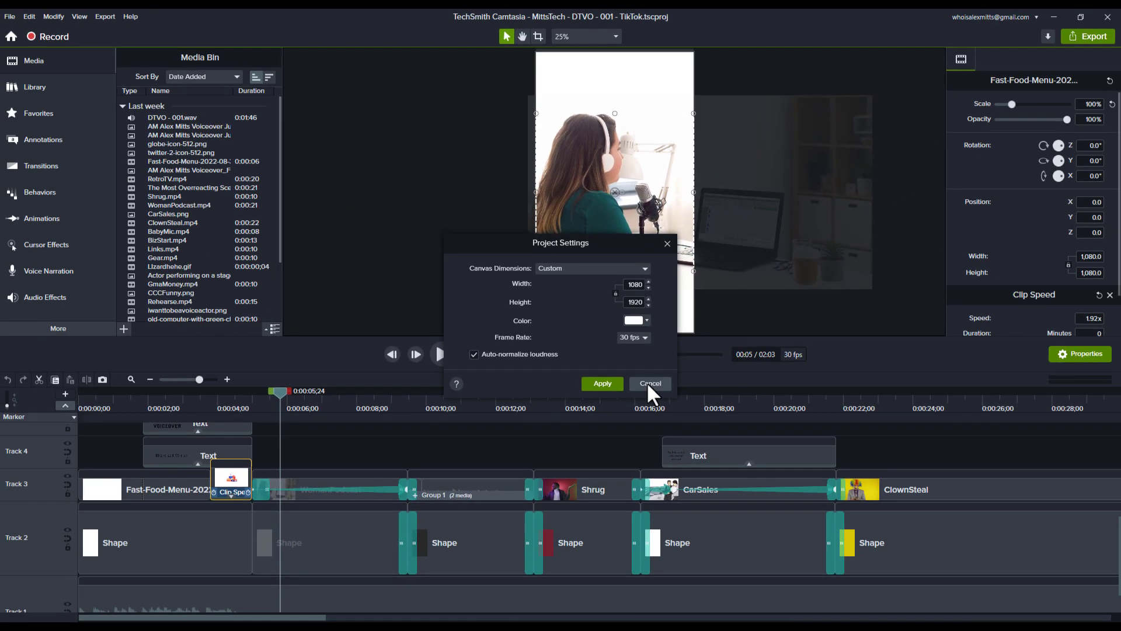
left_click(710, 423)
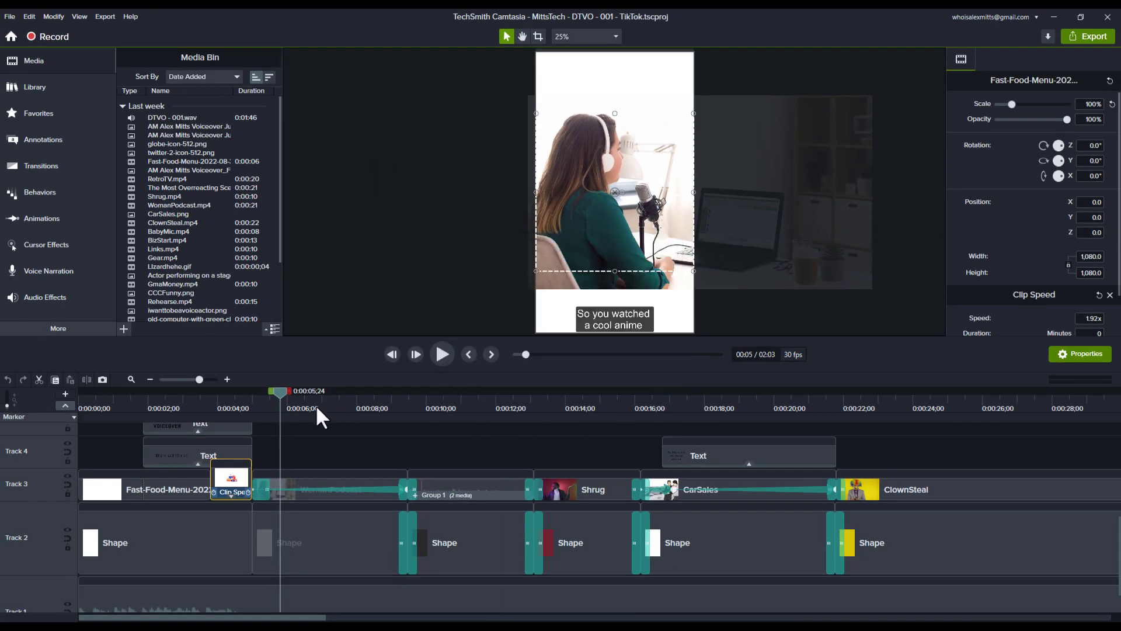
- Sample the dark background of the retro TV clip as the fill colour for the shape beneath Group 1
left_click_drag(316, 404, 408, 409)
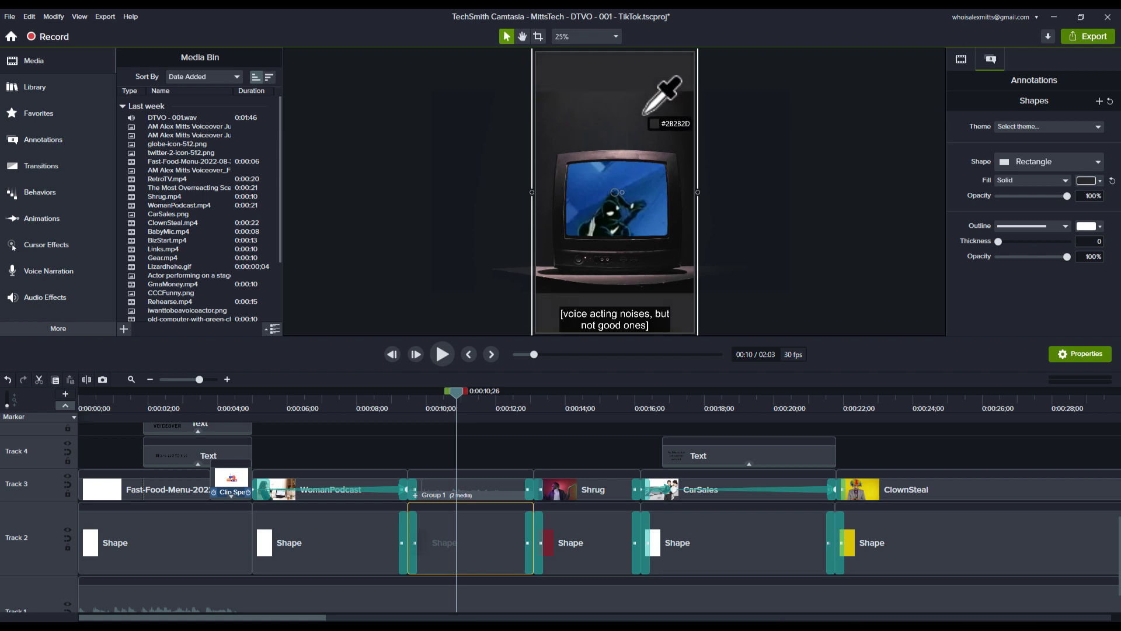
left_click(644, 114)
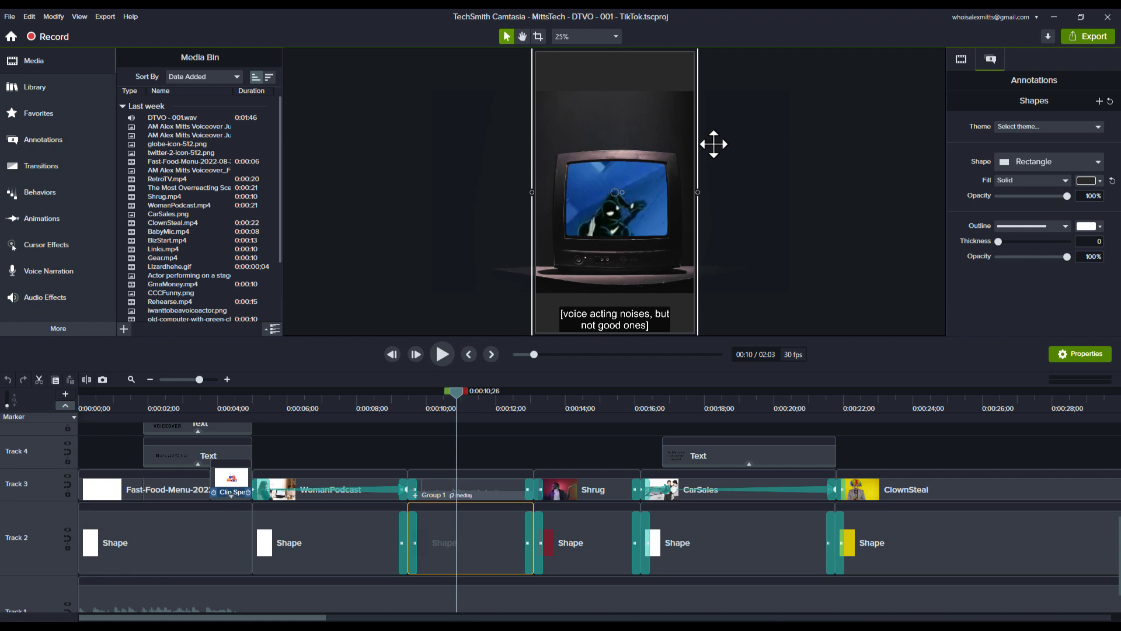
- Preview the sideways panning animation of the WomanPodcast clip and examine the clip's scale and position properties
left_click_drag(262, 402, 326, 405)
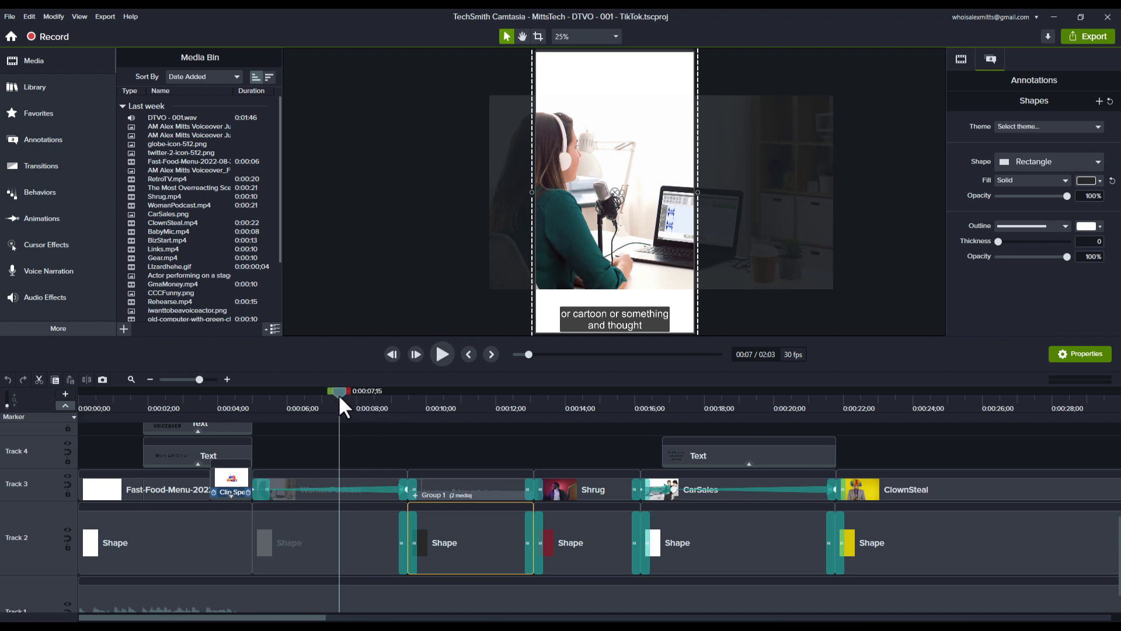
left_click_drag(339, 397, 354, 400)
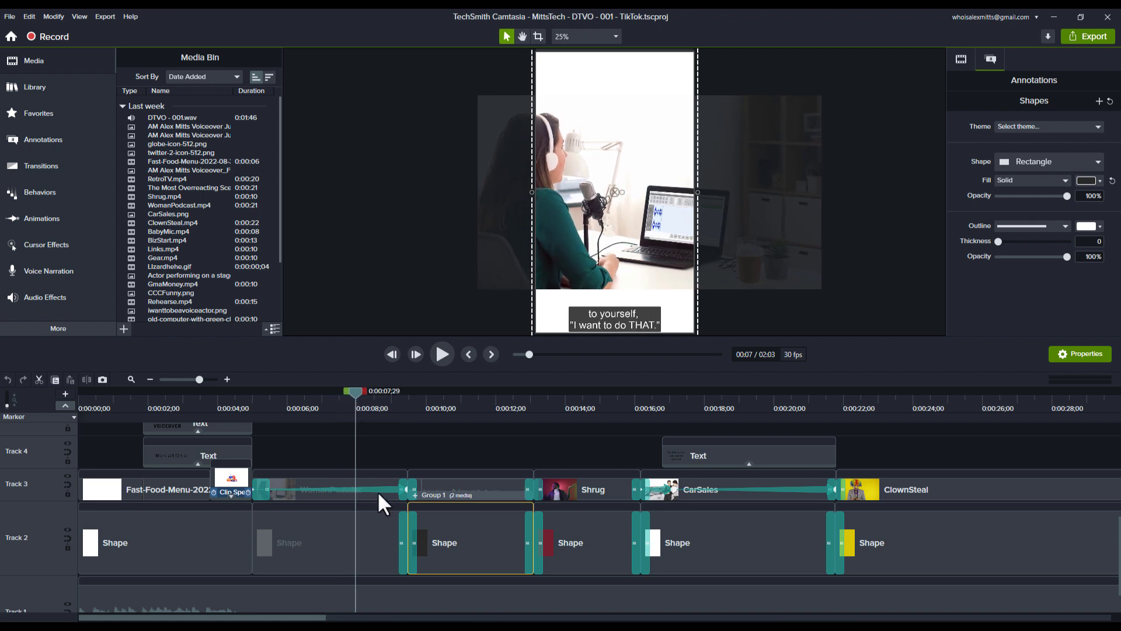
left_click(378, 490)
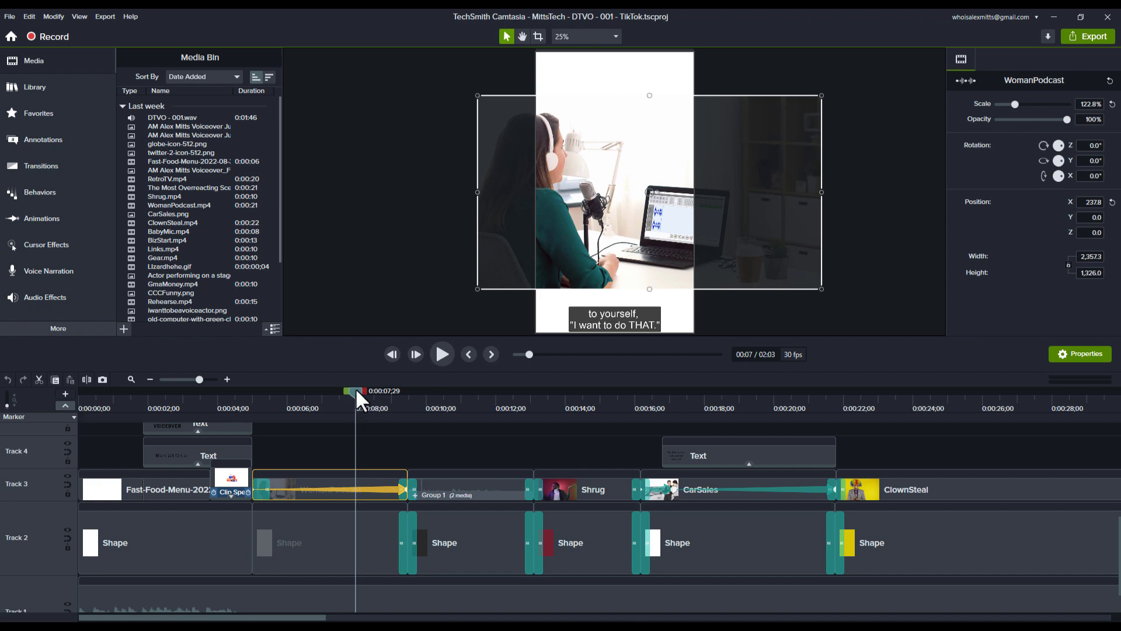
- Examine the transition between WomanPodcast and Group 1 and preview the retro TV clip just after it
left_click_drag(355, 387, 410, 414)
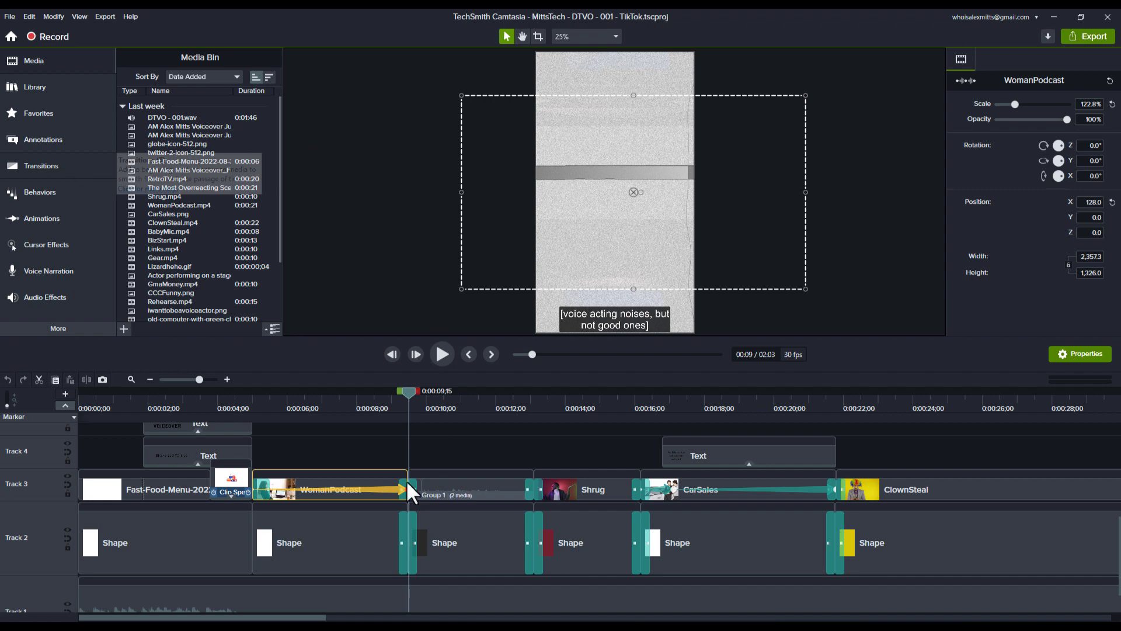
key("t")
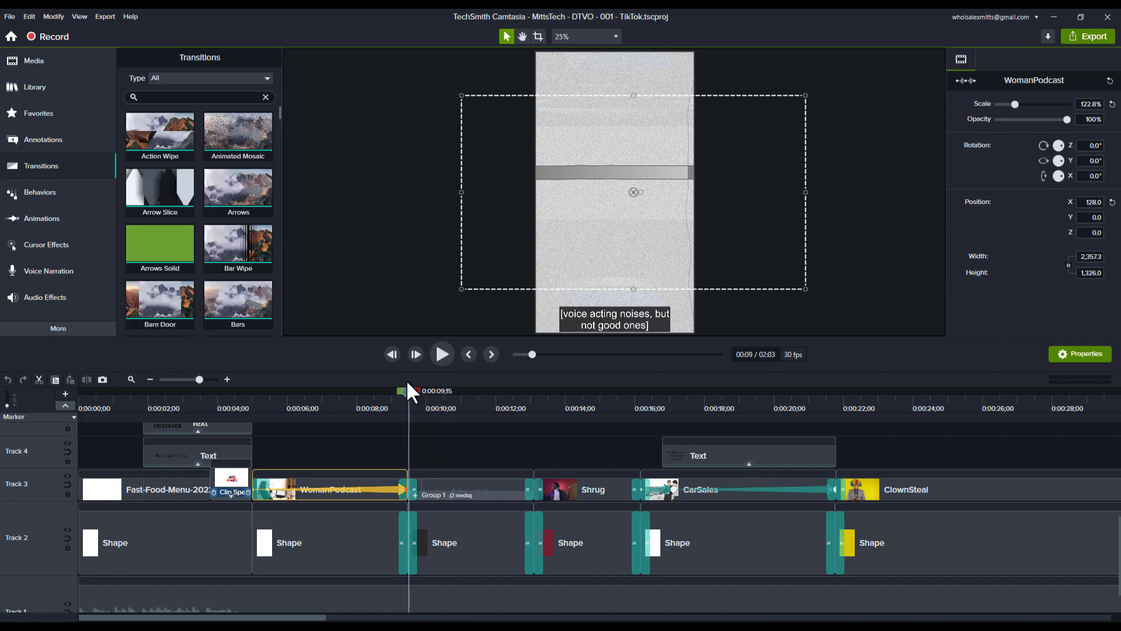
left_click(411, 484)
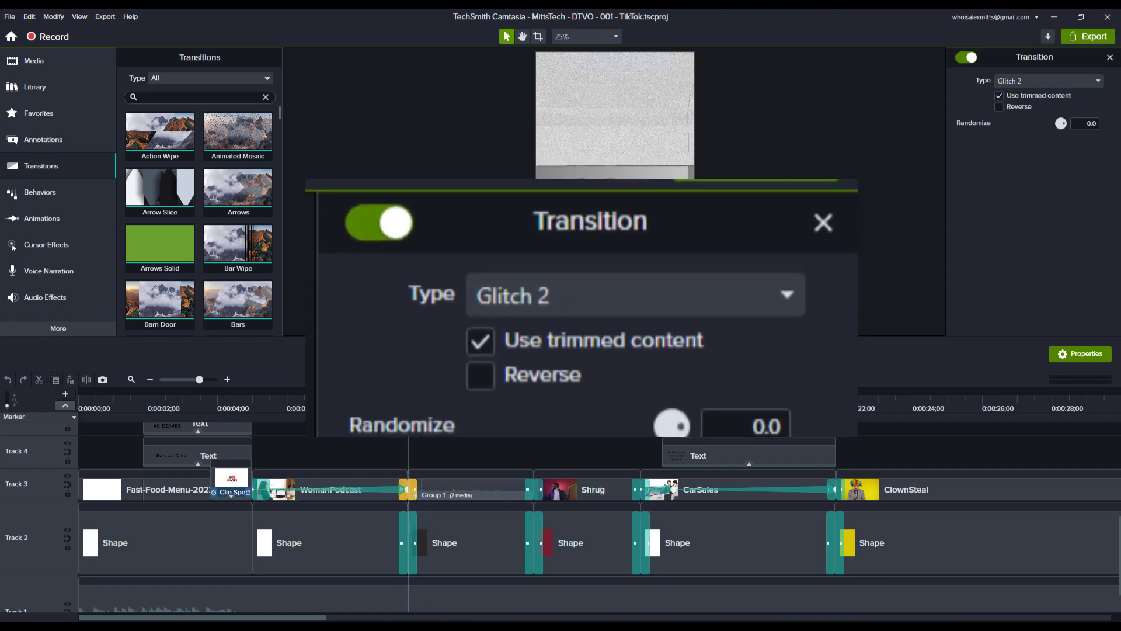
left_click_drag(410, 390, 436, 391)
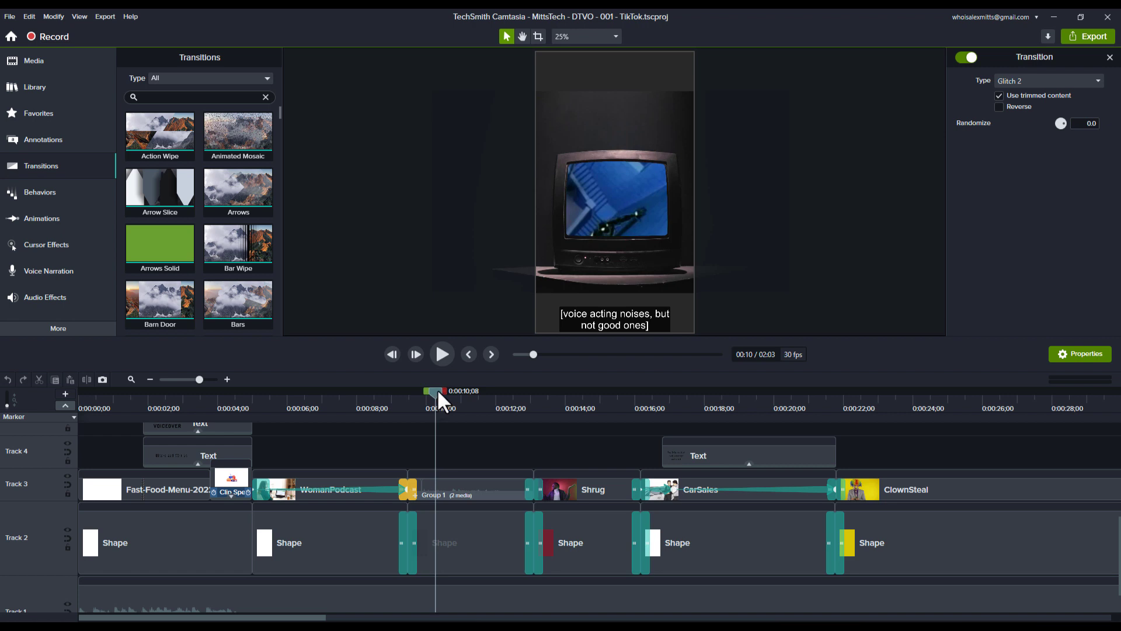
left_click_drag(435, 397, 439, 396)
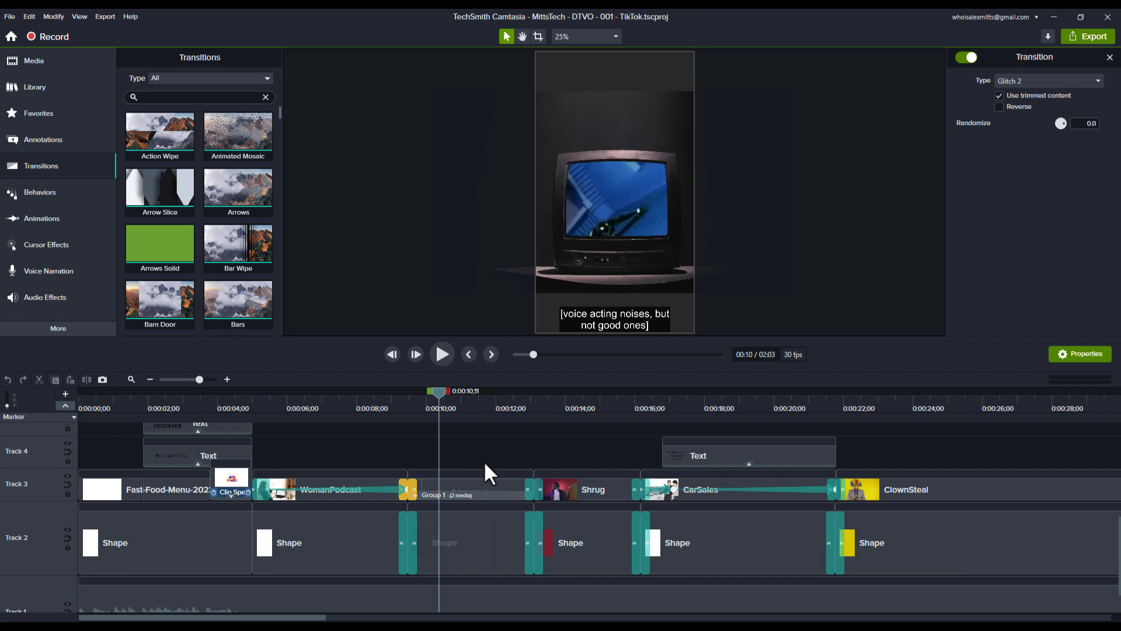
- Preview the timeline from Group 1 through Shrug to CarSales and examine the first animation on the CarSales clip
left_click_drag(438, 392, 654, 494)
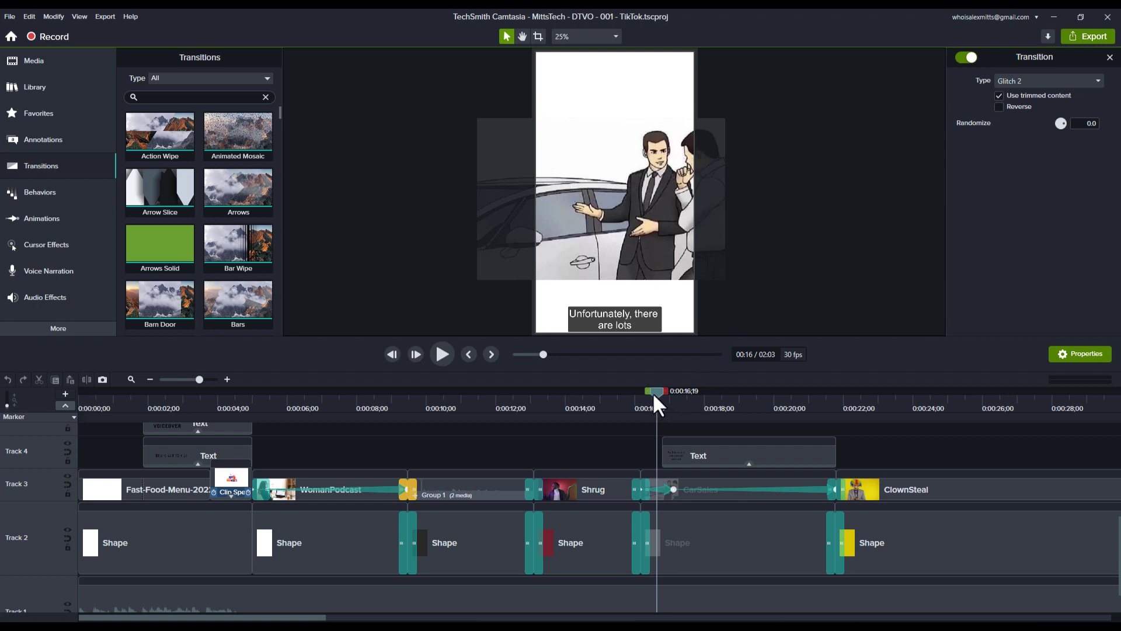
left_click_drag(652, 392, 659, 392)
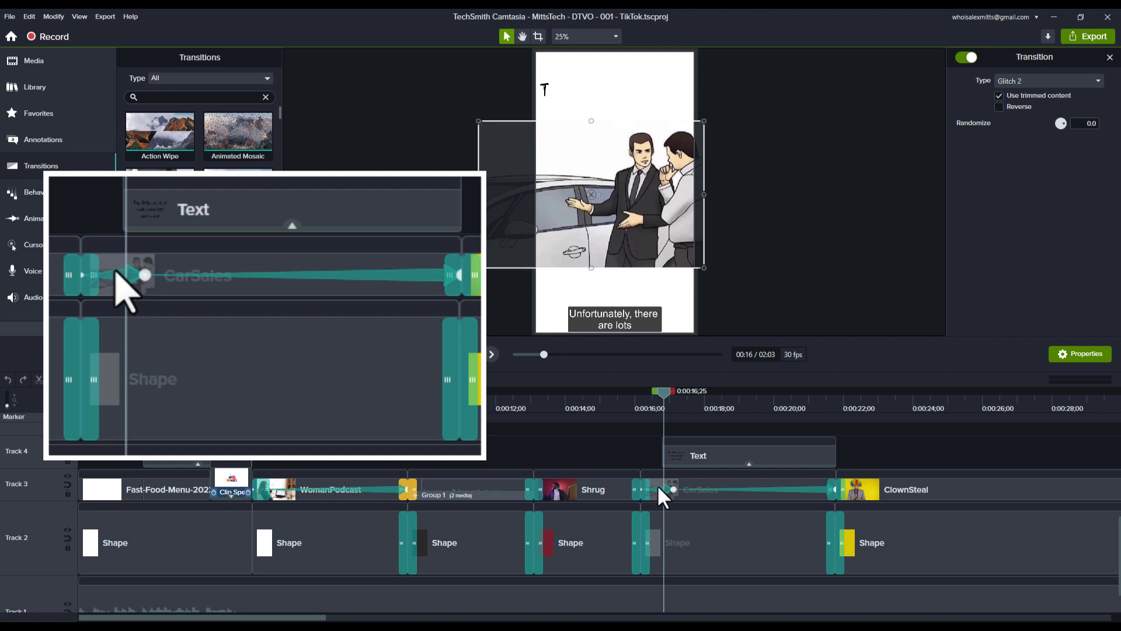
left_click(657, 487)
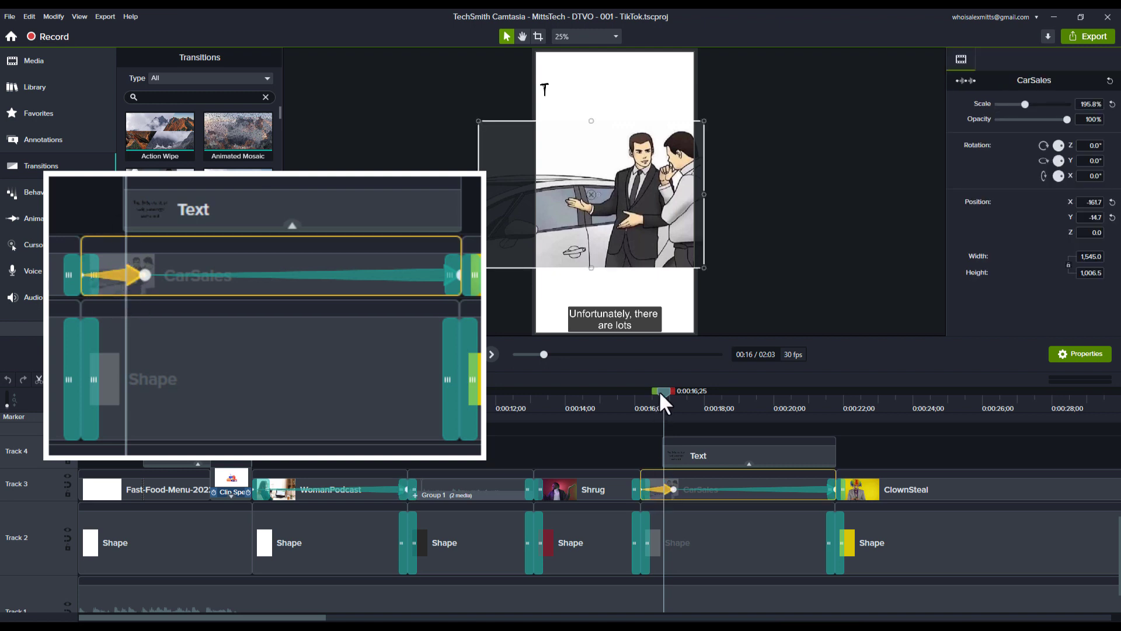
left_click_drag(659, 393, 687, 395)
- Examine the Fly In behavior of the Text clip above CarSales and preview its letters appearing frame by frame
left_click(704, 454)
right_click(688, 396)
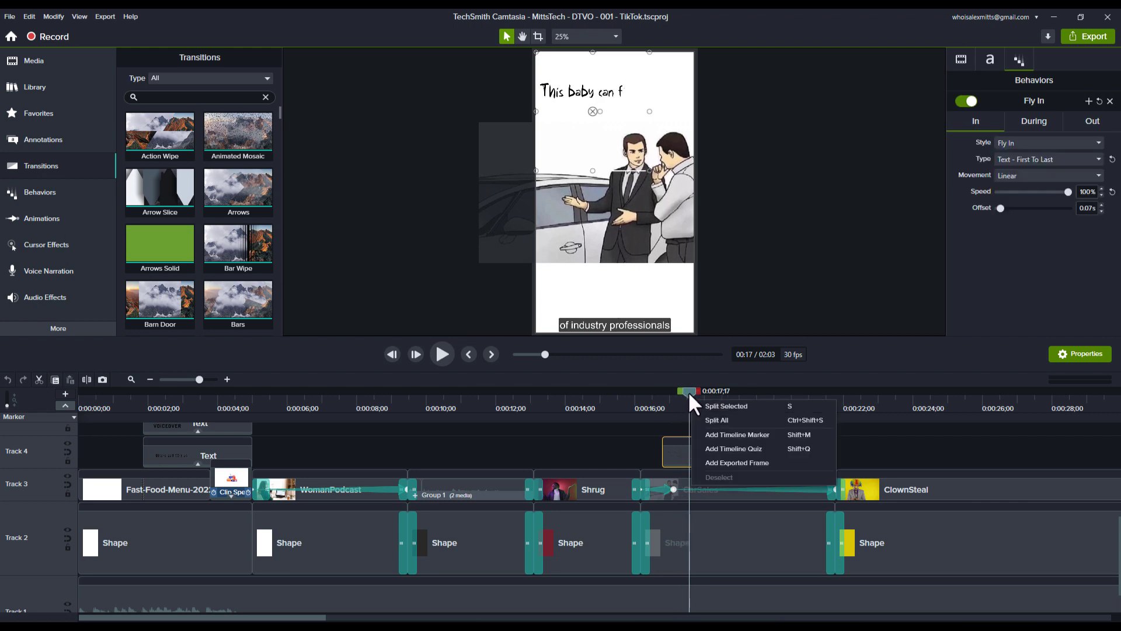
left_click(688, 390)
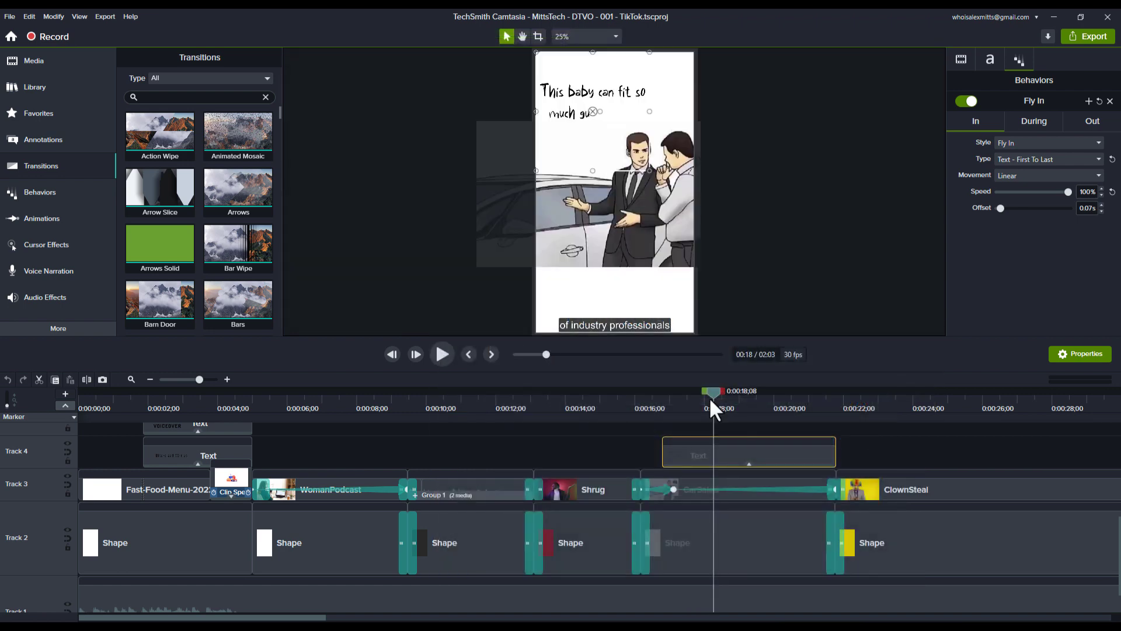
left_click_drag(712, 401, 708, 402)
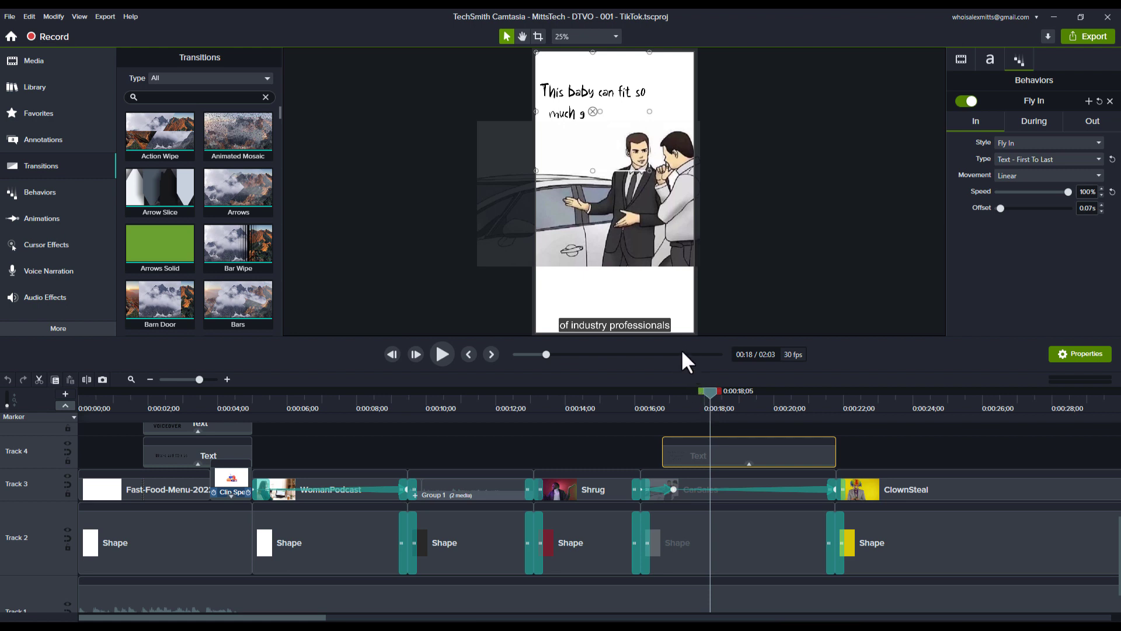
key("period")
key("period")
key("period")
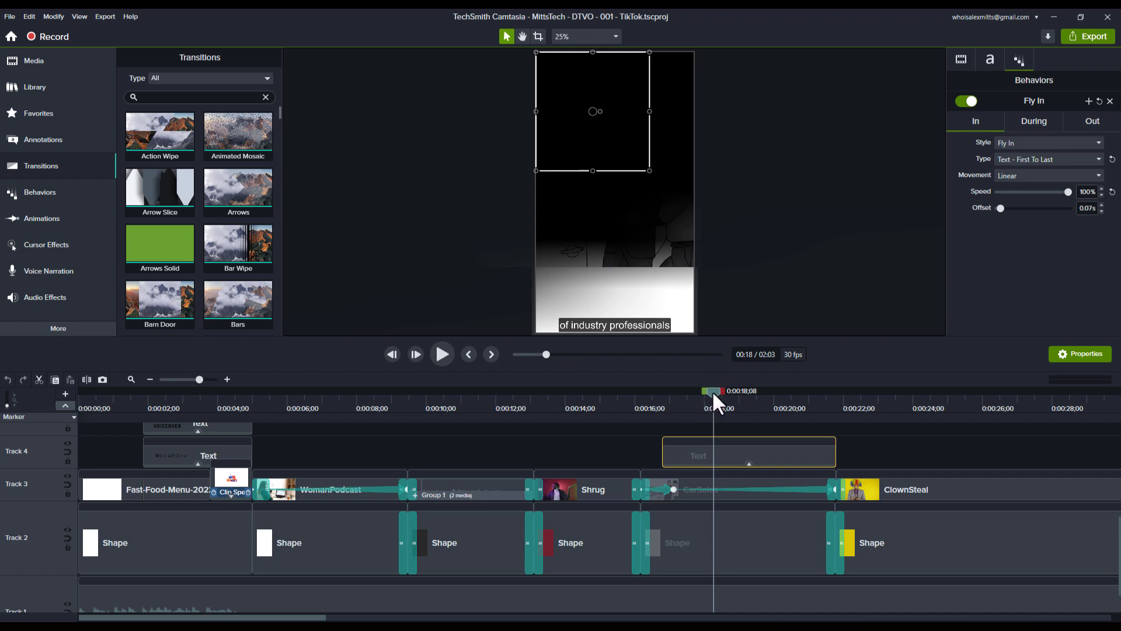
left_click_drag(713, 390, 719, 402)
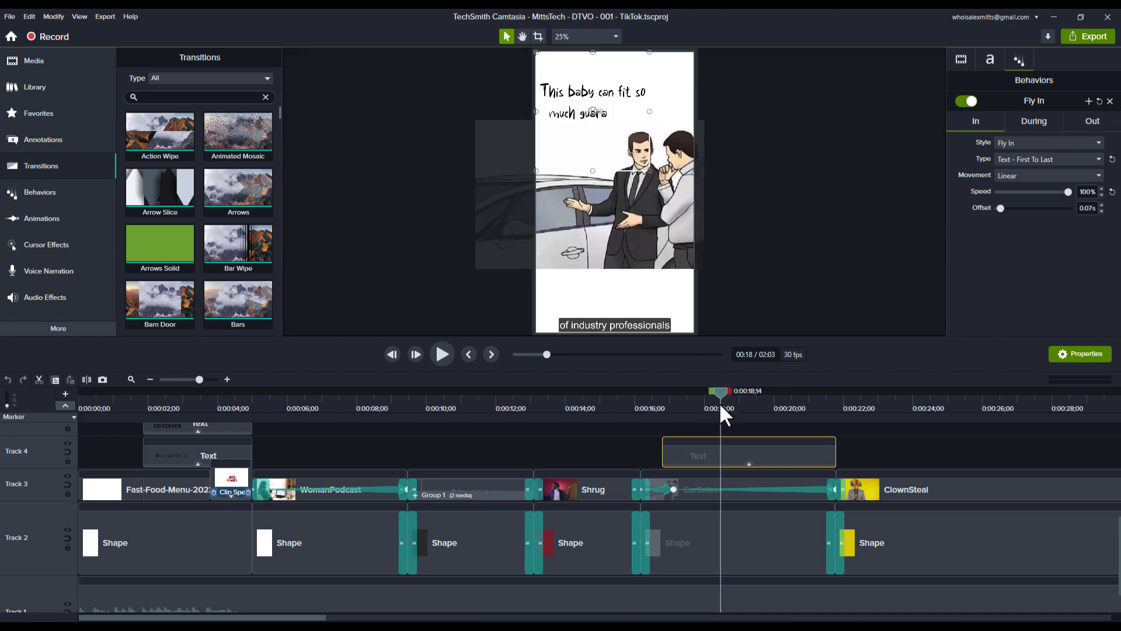
- Examine the closing animation of CarSales and the properties of ClownSteal, previewing the change between the clips and ClownSteal's footage
left_click(831, 497)
left_click_drag(719, 392, 863, 453)
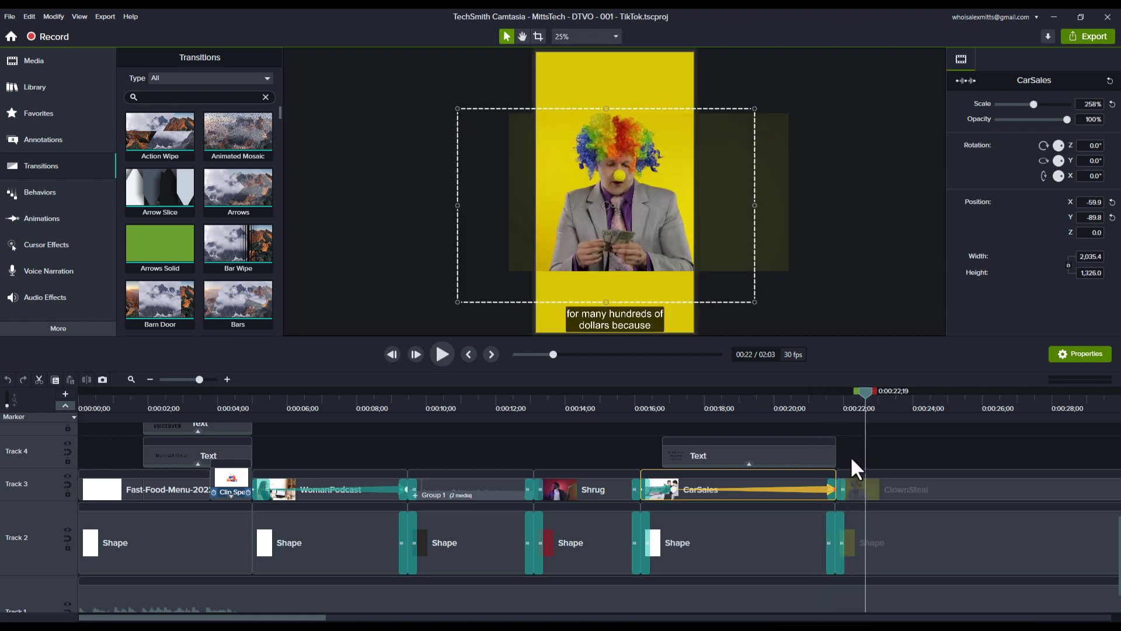
left_click(904, 490)
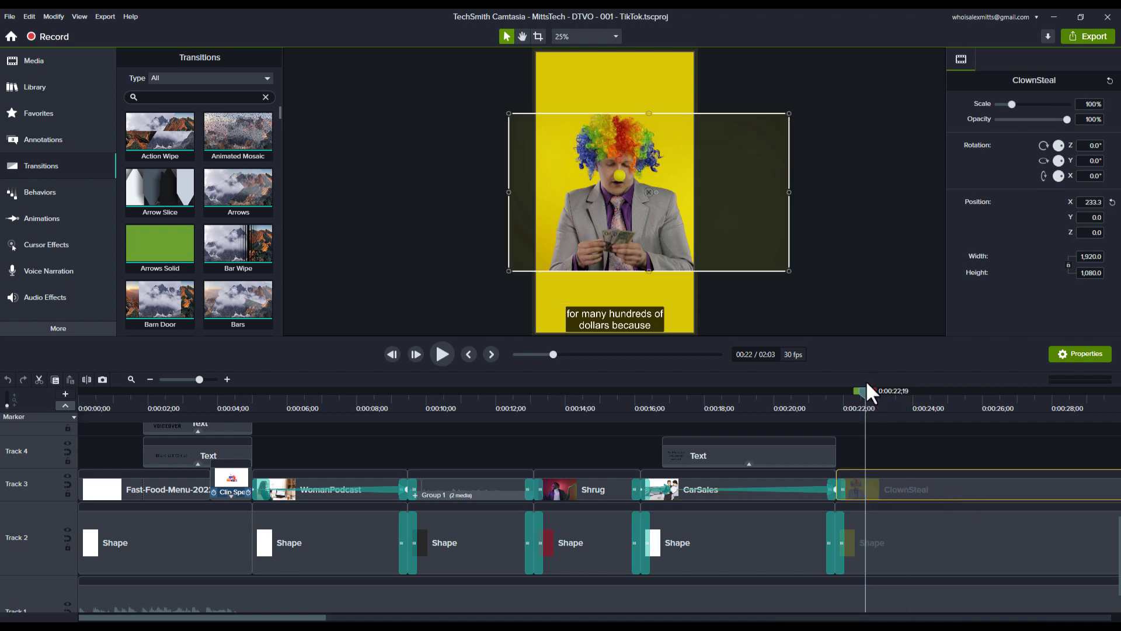
left_click_drag(866, 390, 981, 439)
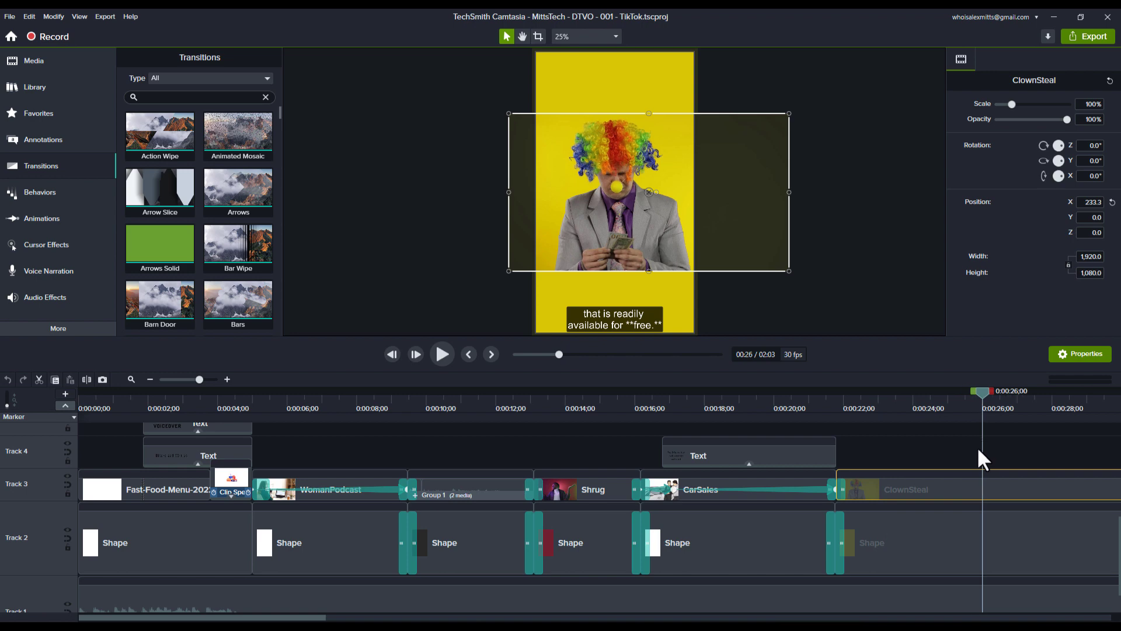
- Preview the timeline through BabyMic and the Links clip, and examine the scale and position properties of Links
scroll(854, 460, "right", 6)
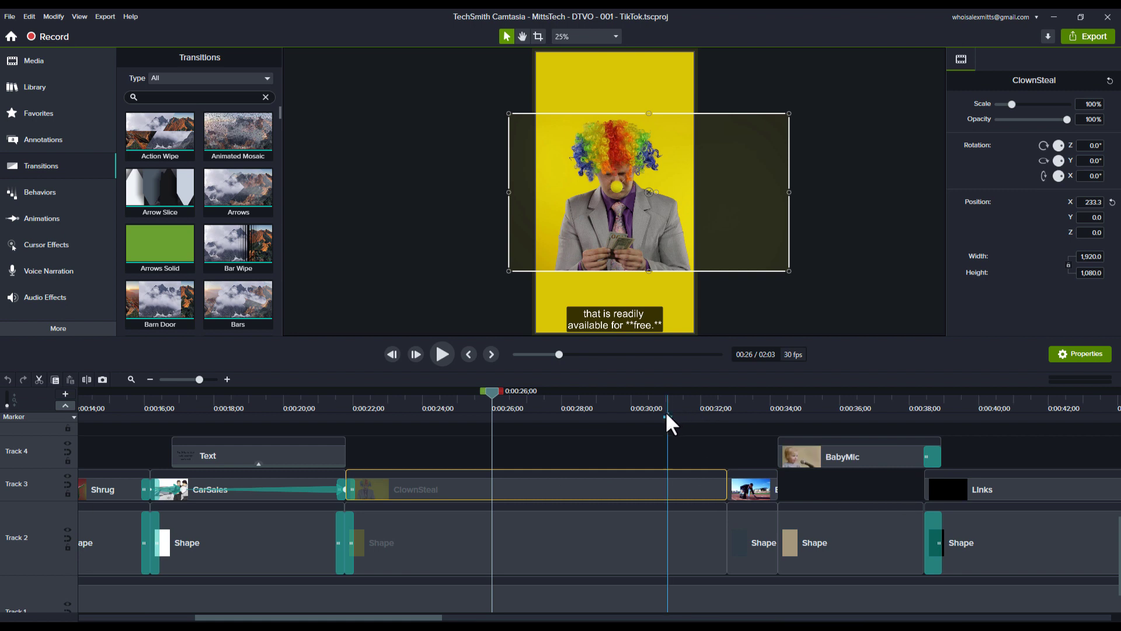
left_click_drag(669, 409, 905, 431)
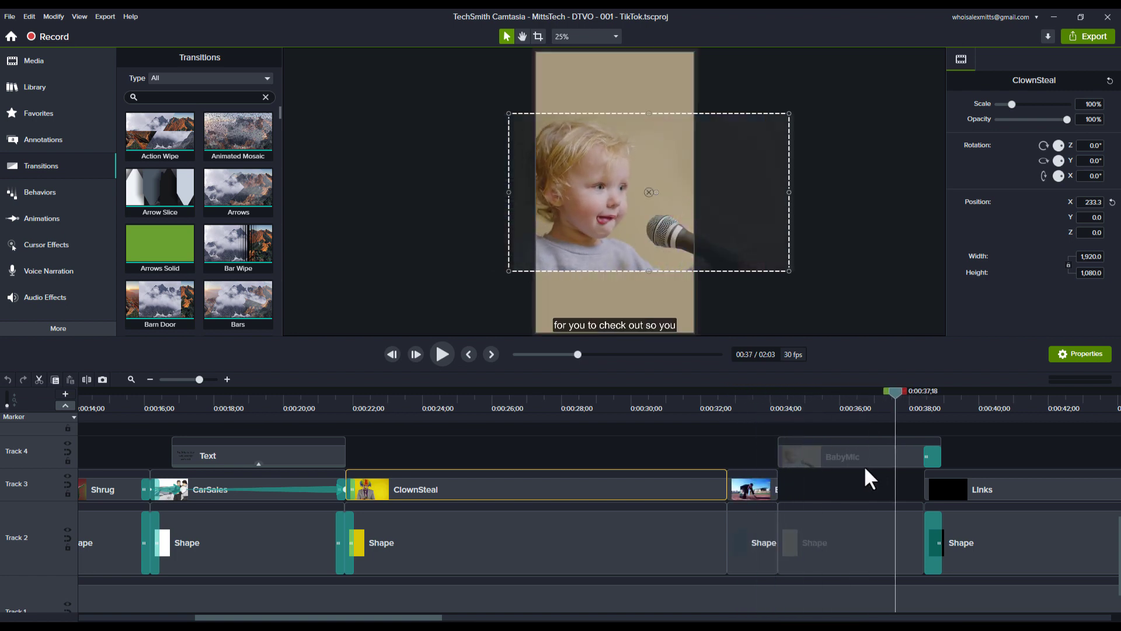
scroll(856, 468, "right", 3)
scroll(848, 477, "right", 3)
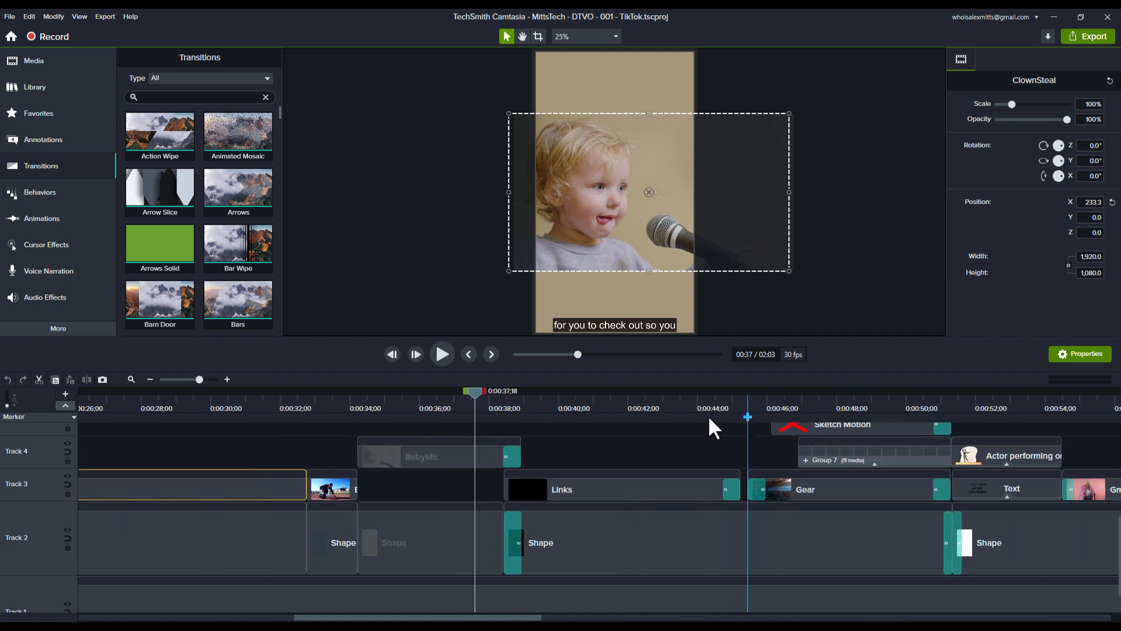
left_click(550, 487)
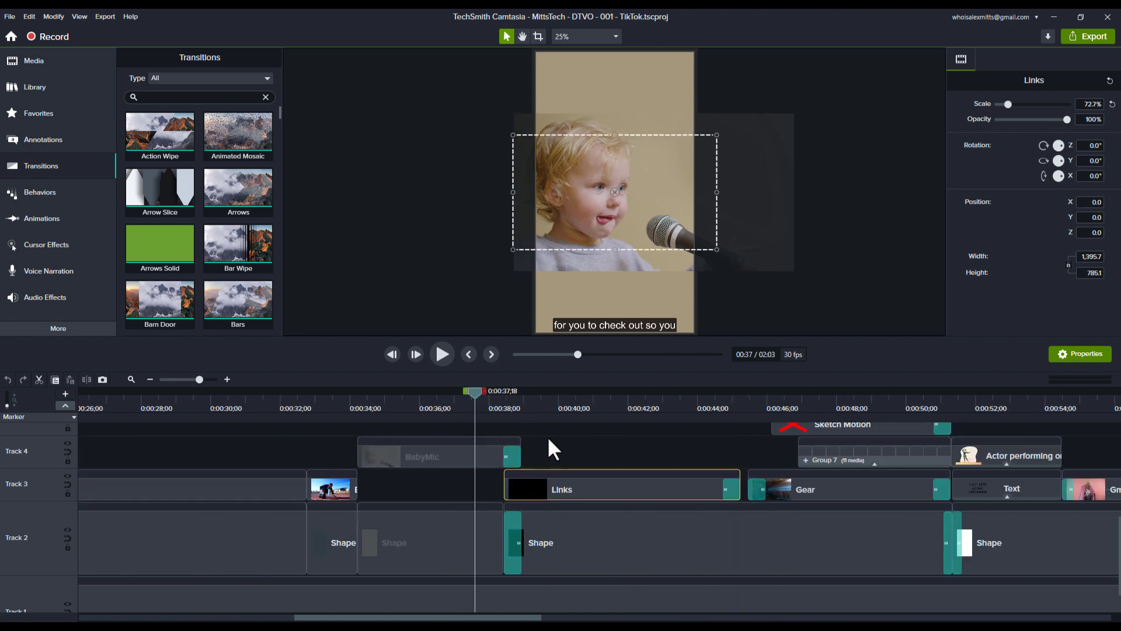
left_click_drag(478, 402, 478, 397)
left_click_drag(485, 397, 675, 471)
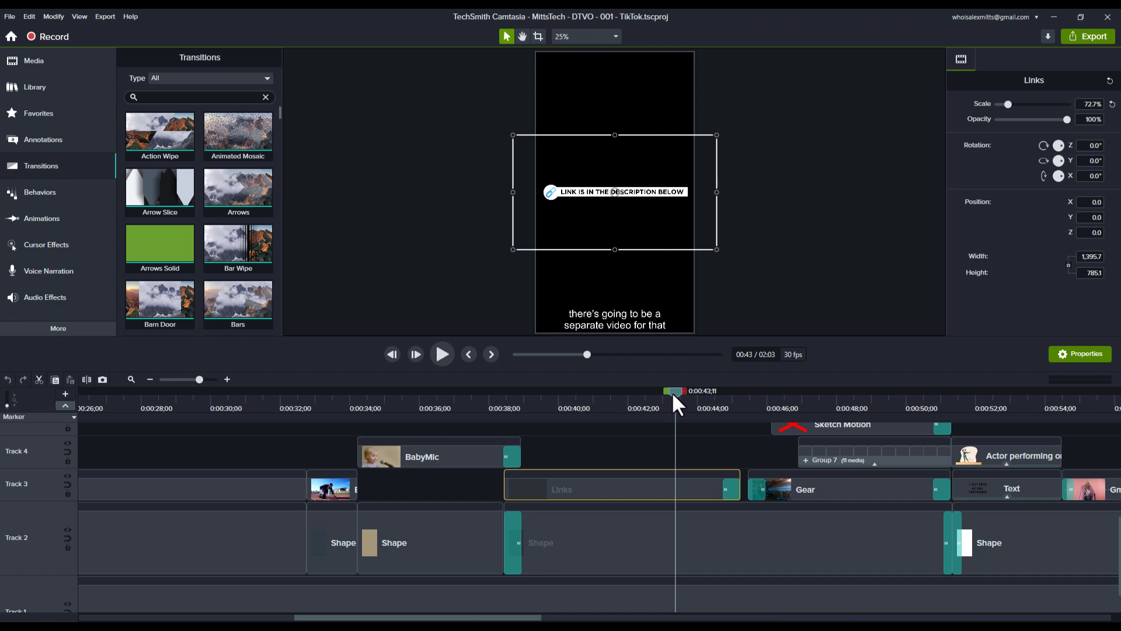
- Examine the red X Sketch Motion above the Gear clip and view the available Sketch Motion annotations
mouse_move(675, 395)
left_mouse_down()
mouse_move(708, 424)
mouse_move(799, 462)
left_mouse_up()
scroll(783, 485, "up", 2)
left_click(842, 483)
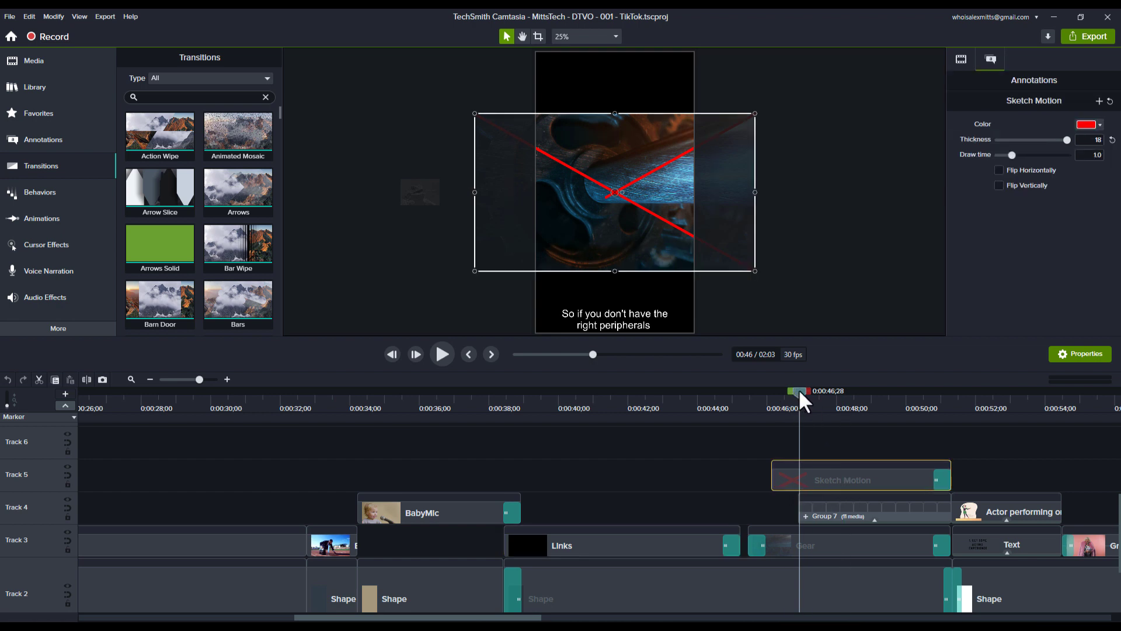
left_click(63, 143)
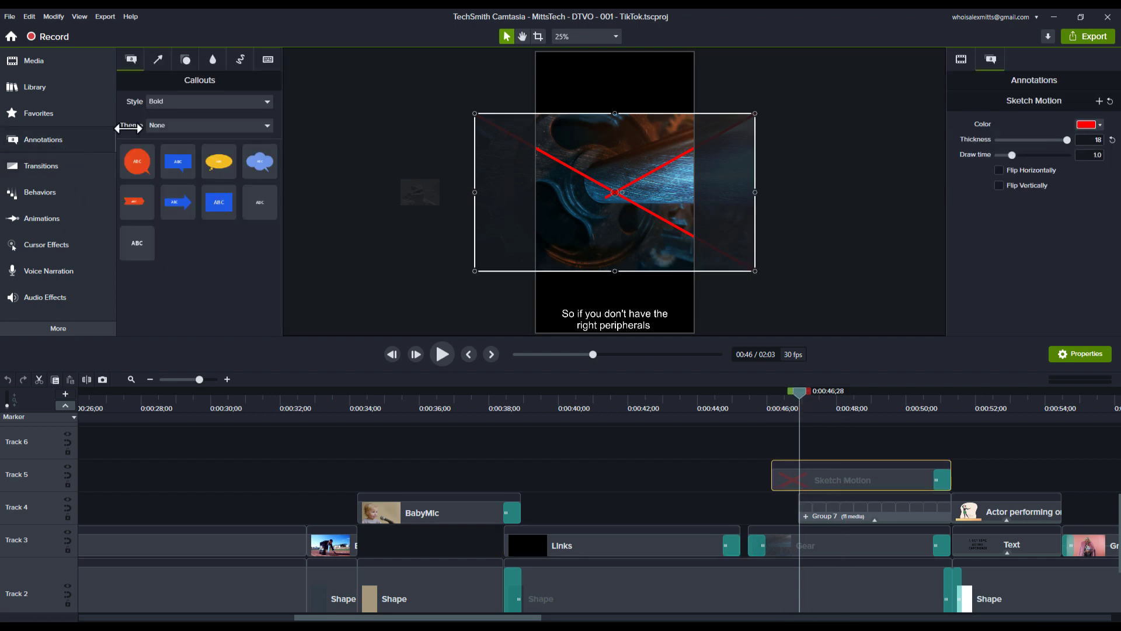
left_click(240, 59)
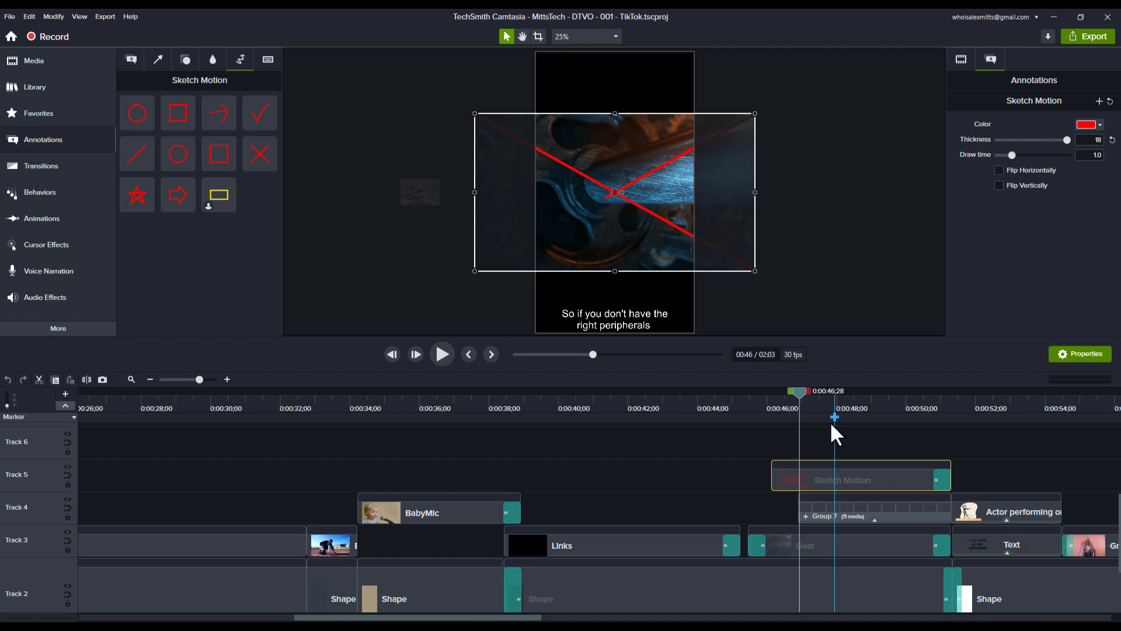
left_click(826, 439)
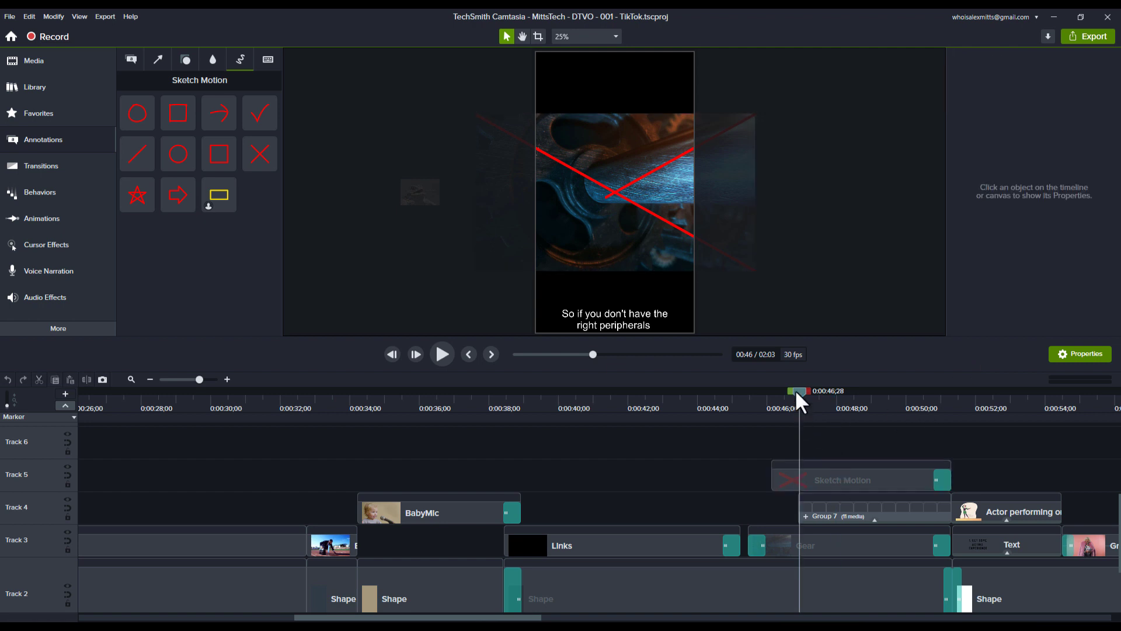
- Preview Group 7 moving across the Gear clip beneath the red X and examine the group on Track 4
left_click_drag(795, 389, 873, 453)
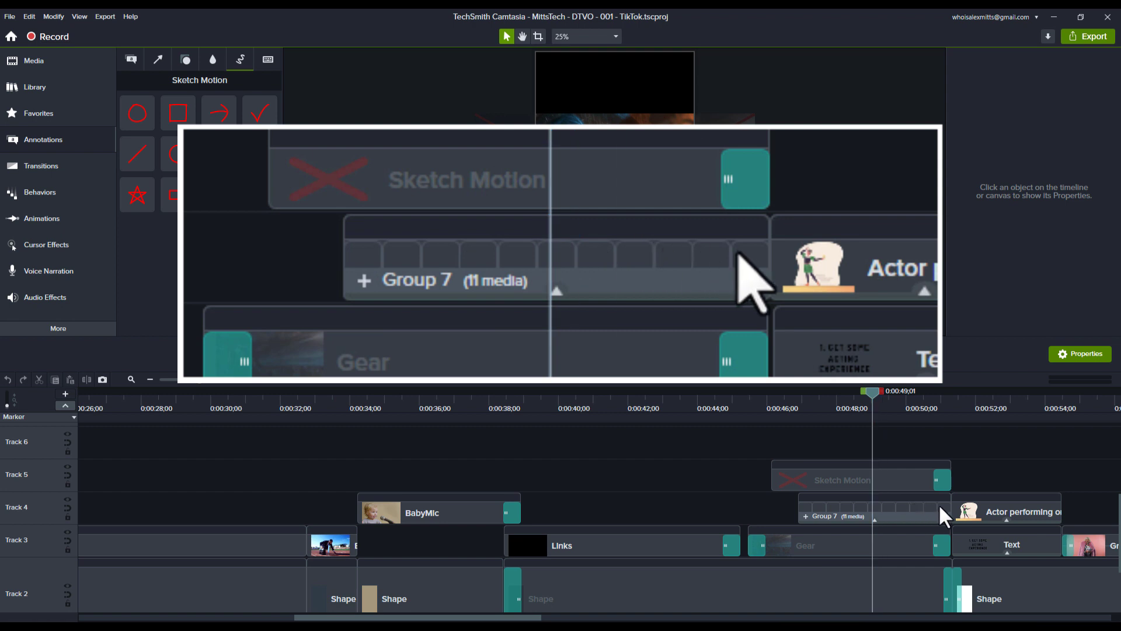
mouse_move(881, 510)
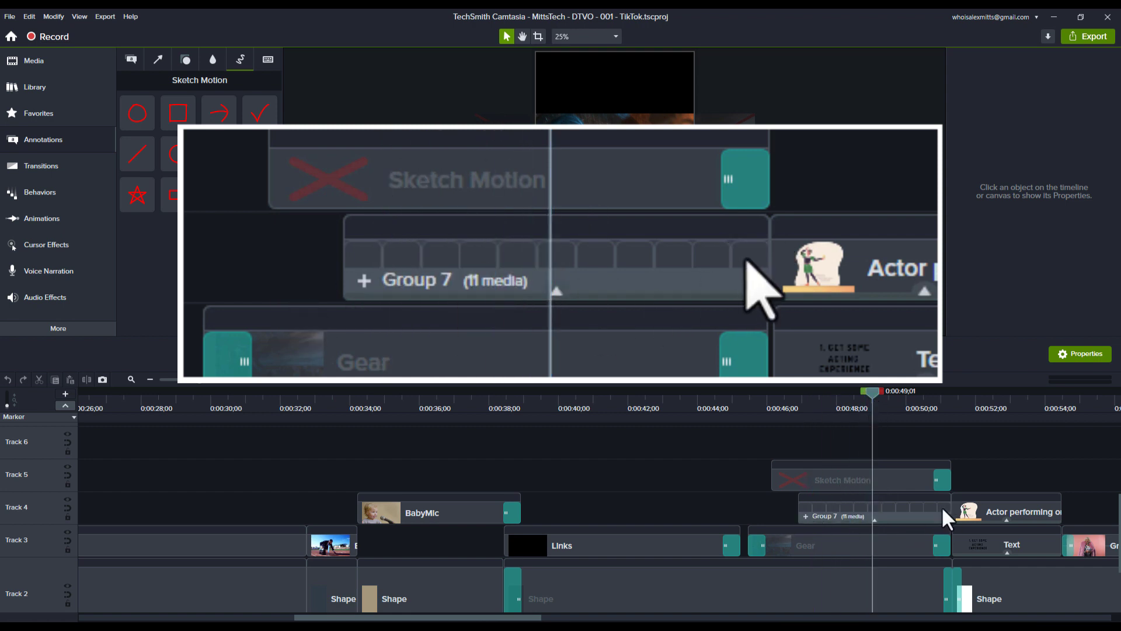
mouse_move(938, 507)
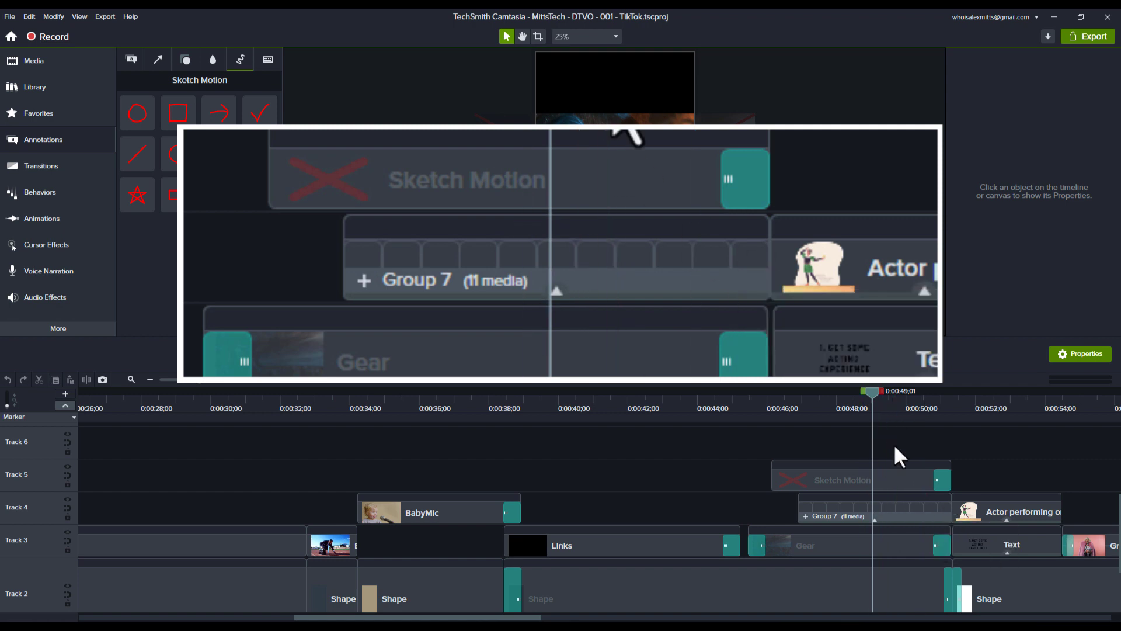
- Preview the first tip's title scene and examine the behaviors on its Text and actor illustration clips
scroll(882, 450, "right", 5)
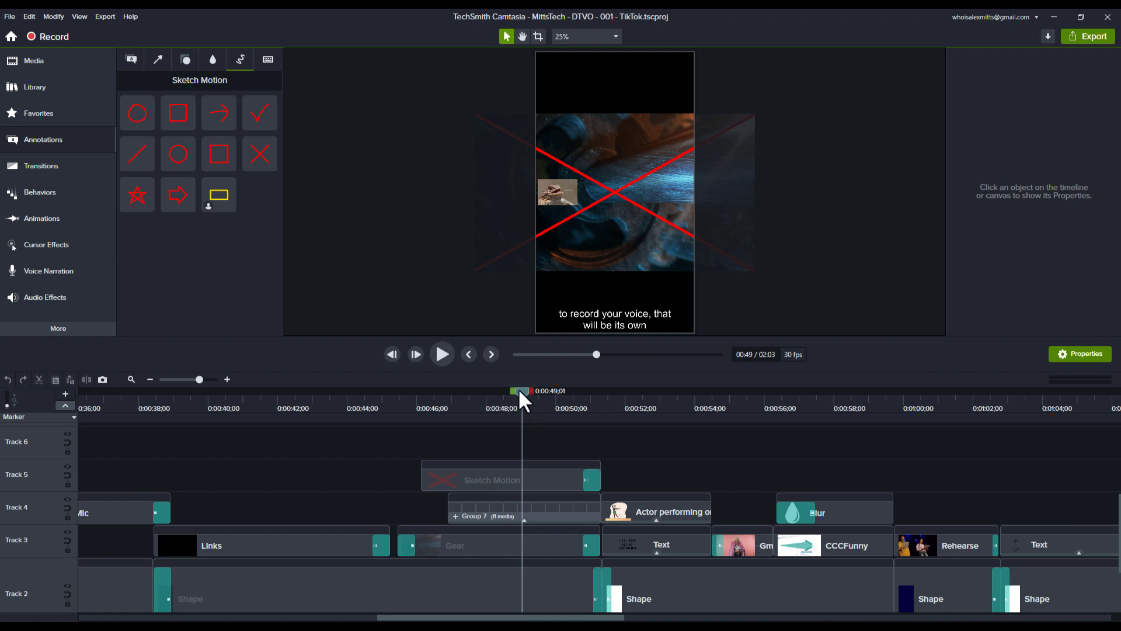
left_click_drag(519, 389, 632, 442)
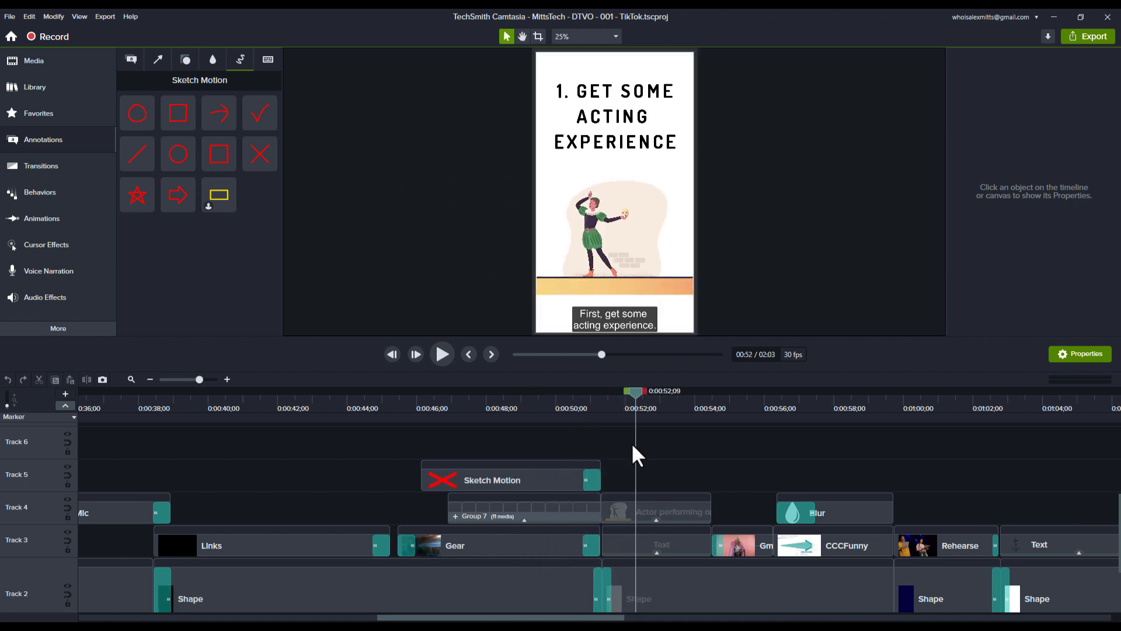
left_click(643, 536)
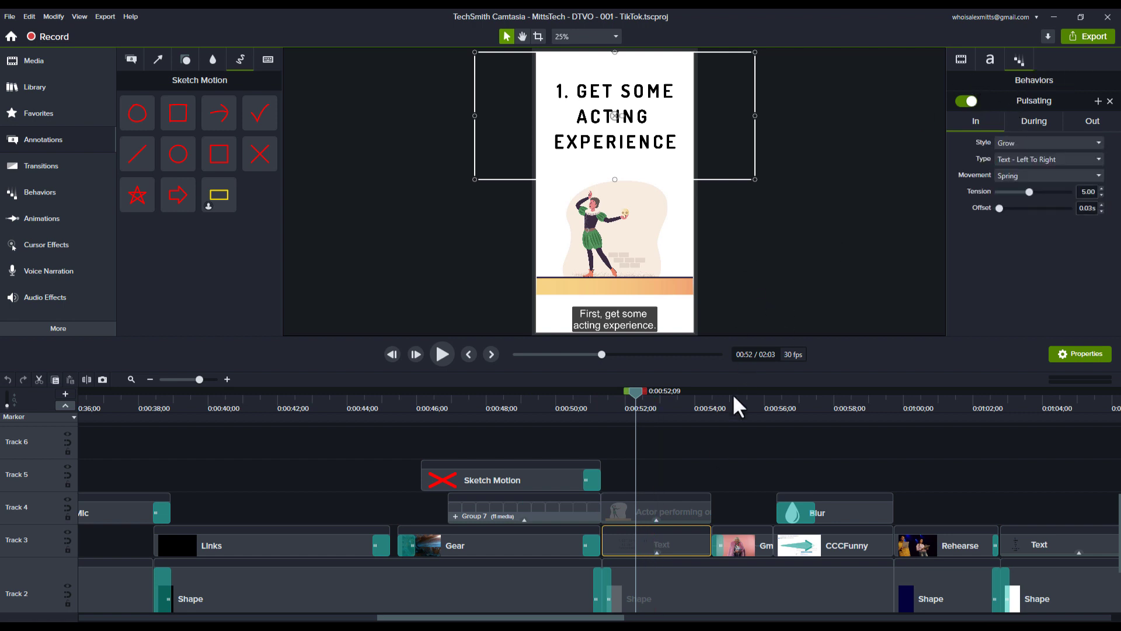
left_click(675, 501)
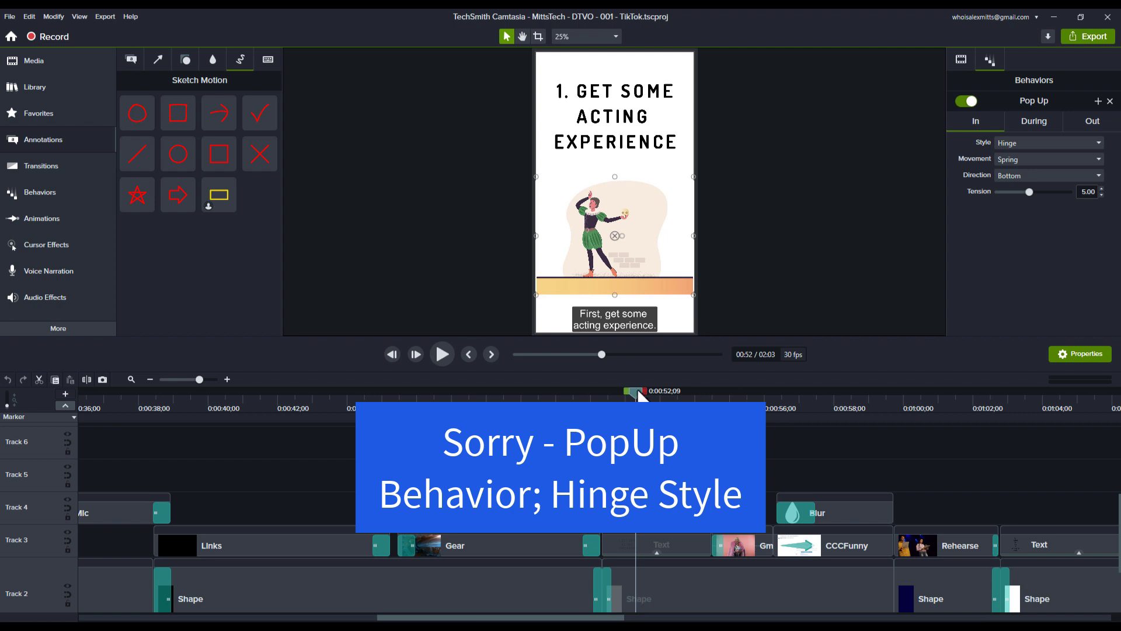
- Preview the timeline through the pink fur coat clip to CCCFunny and examine the Blur annotation covering the audition message
left_click_drag(638, 390, 746, 427)
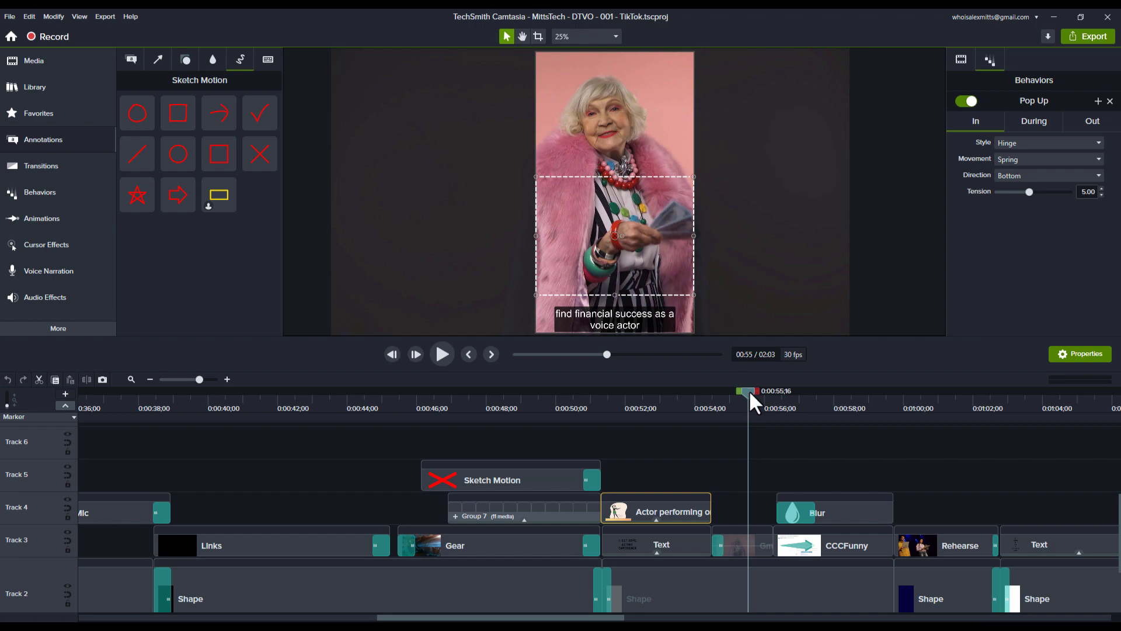
left_click_drag(748, 391, 825, 461)
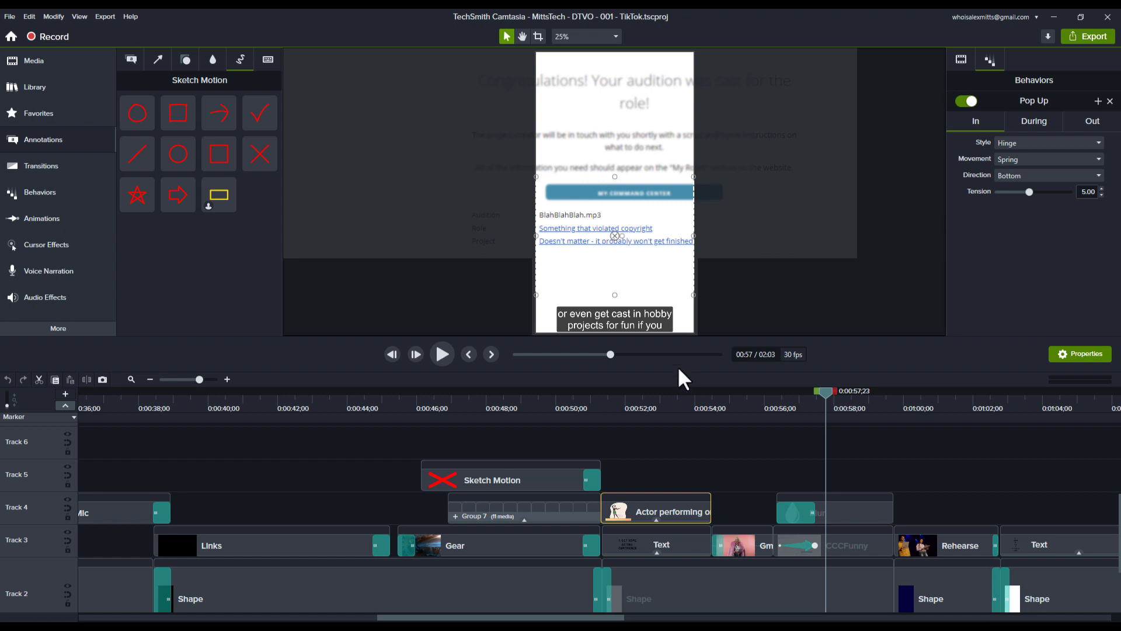
left_click_drag(827, 390, 823, 392)
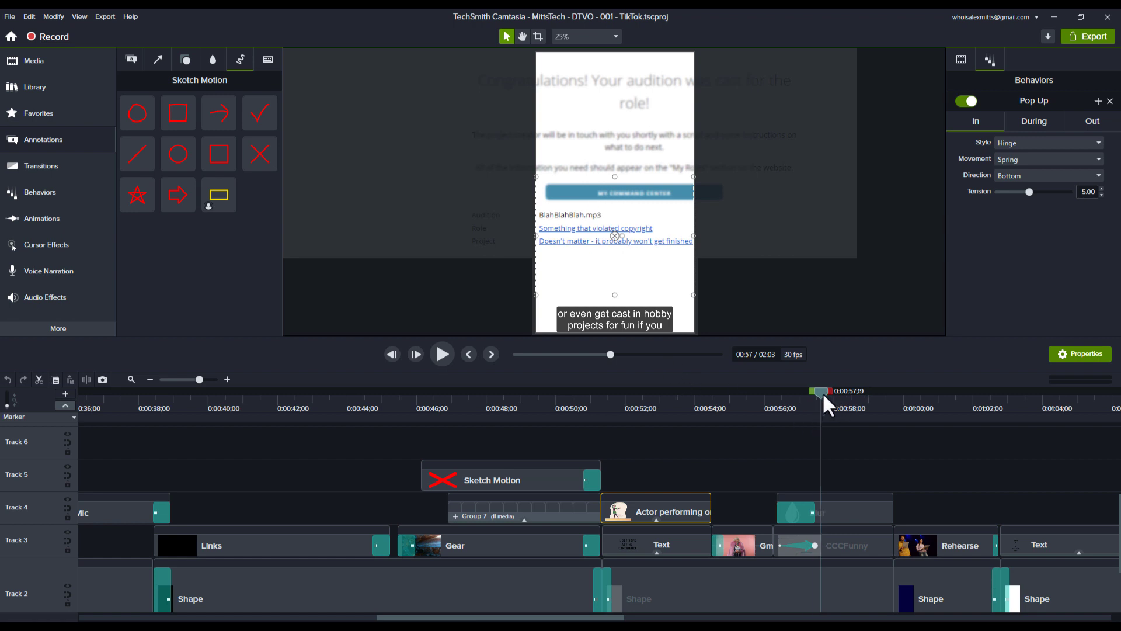
left_click(850, 507)
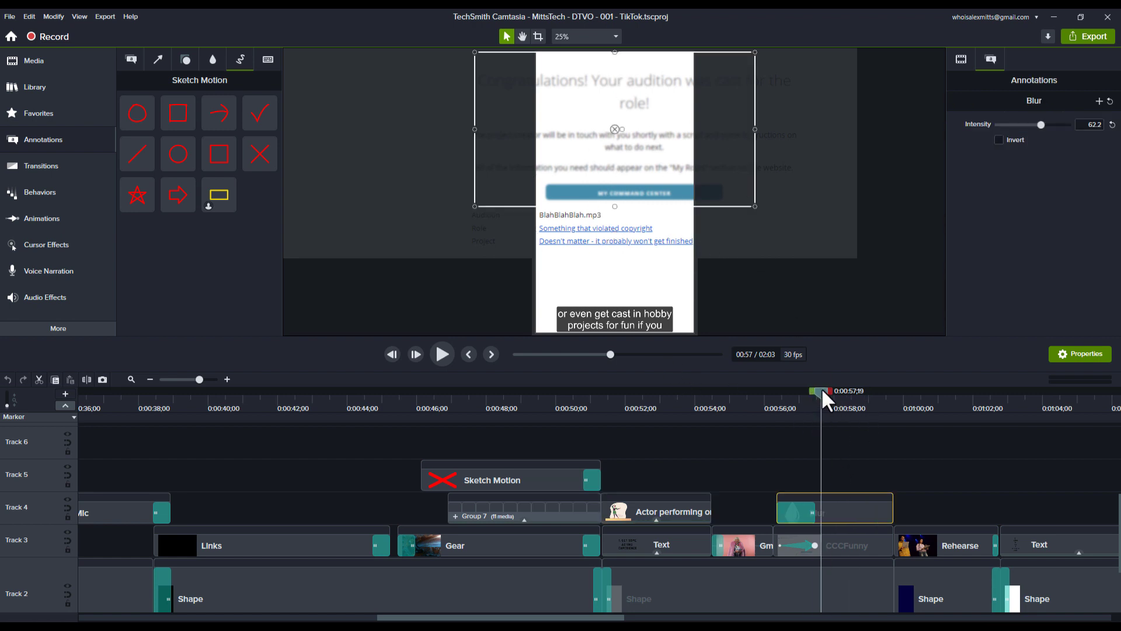
left_click_drag(823, 391, 841, 408)
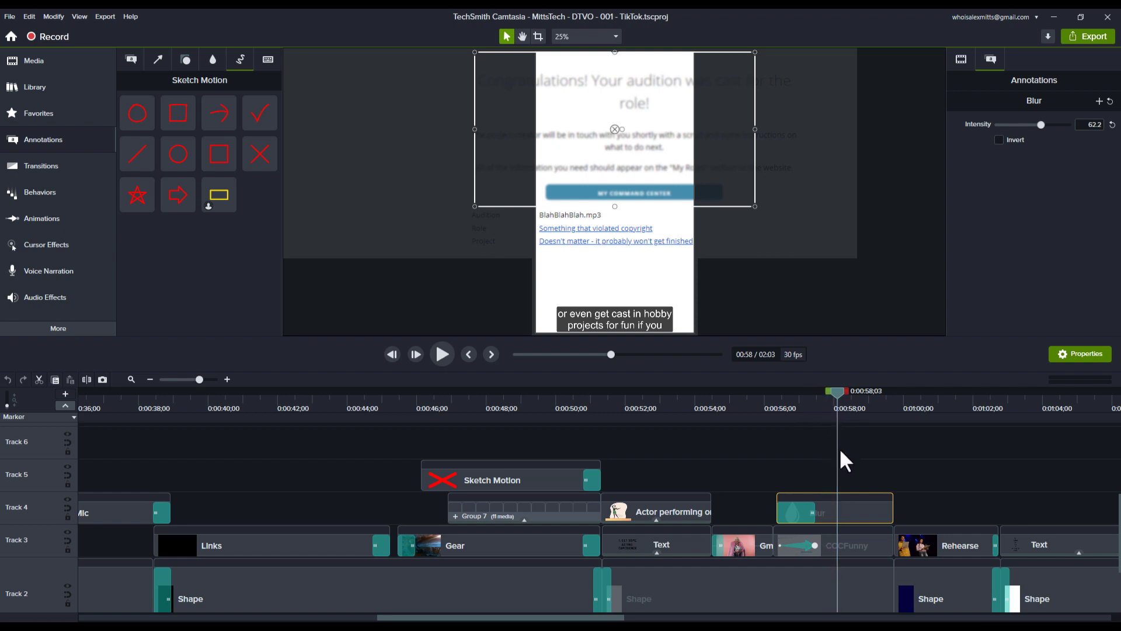
- Preview the Rehearse clip and the second tip's title, and examine the behavior on that title's Text clip
scroll(839, 449, "right", 5)
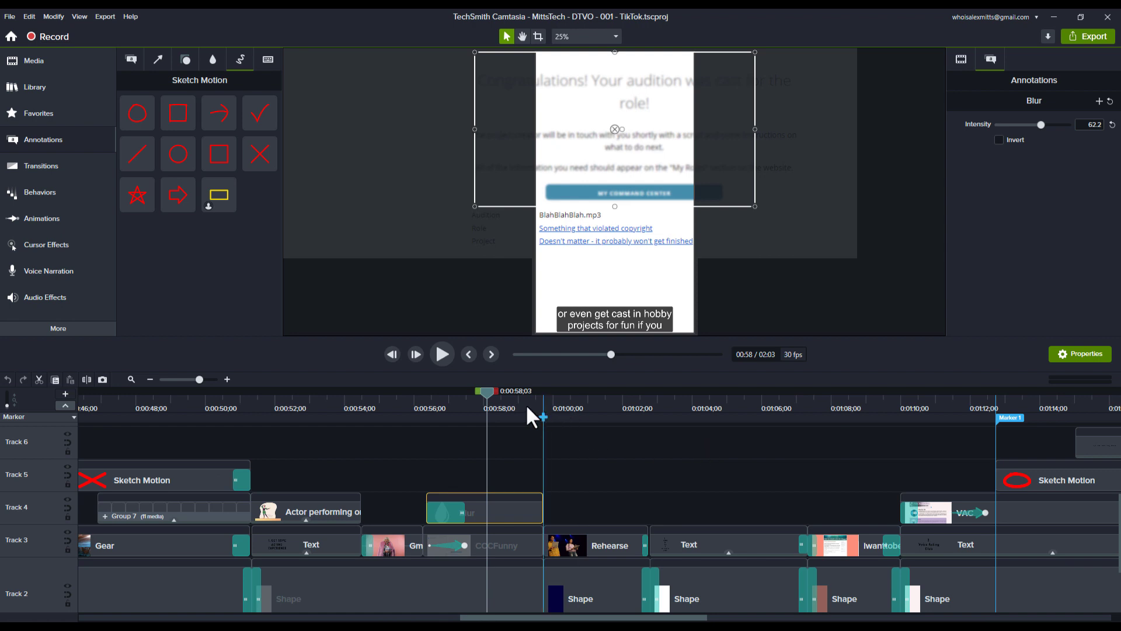
left_click_drag(525, 403, 611, 453)
left_click(642, 474)
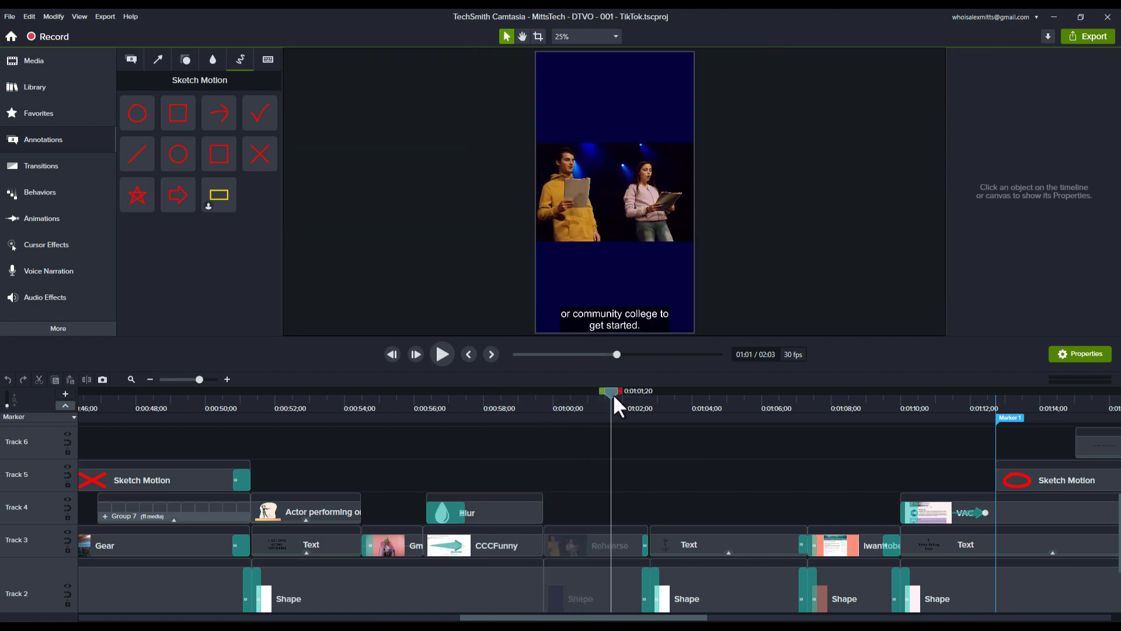
left_click_drag(612, 392, 718, 462)
left_click(738, 536)
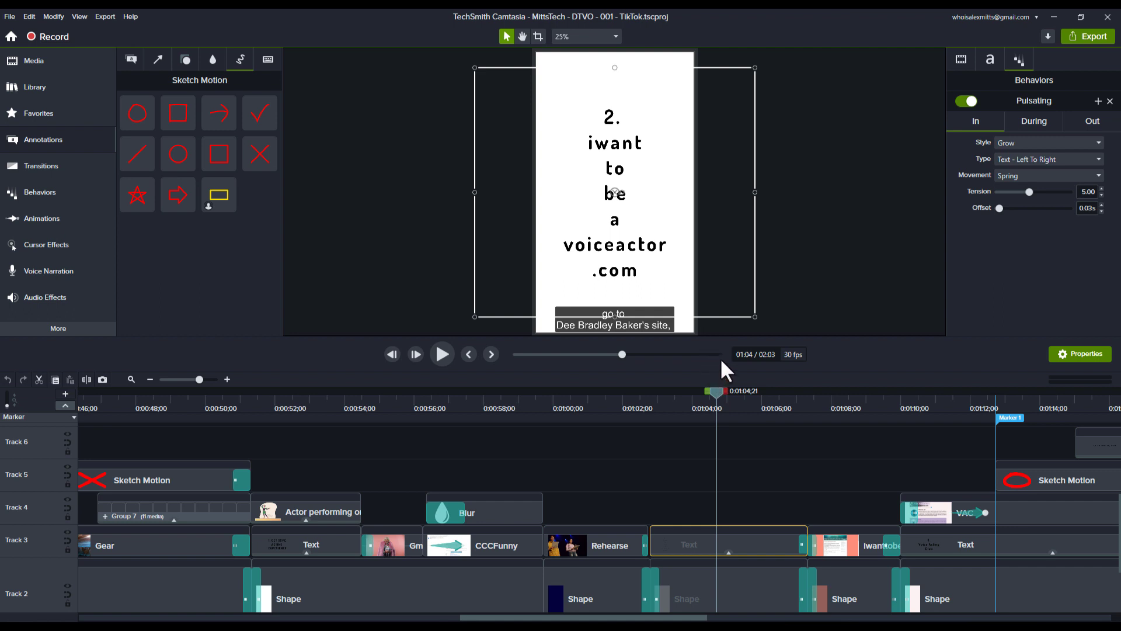
- Examine the text formatting of the second tip's title and the fill of the background Shape beneath the Iwanttobe website clip
double_click(621, 121)
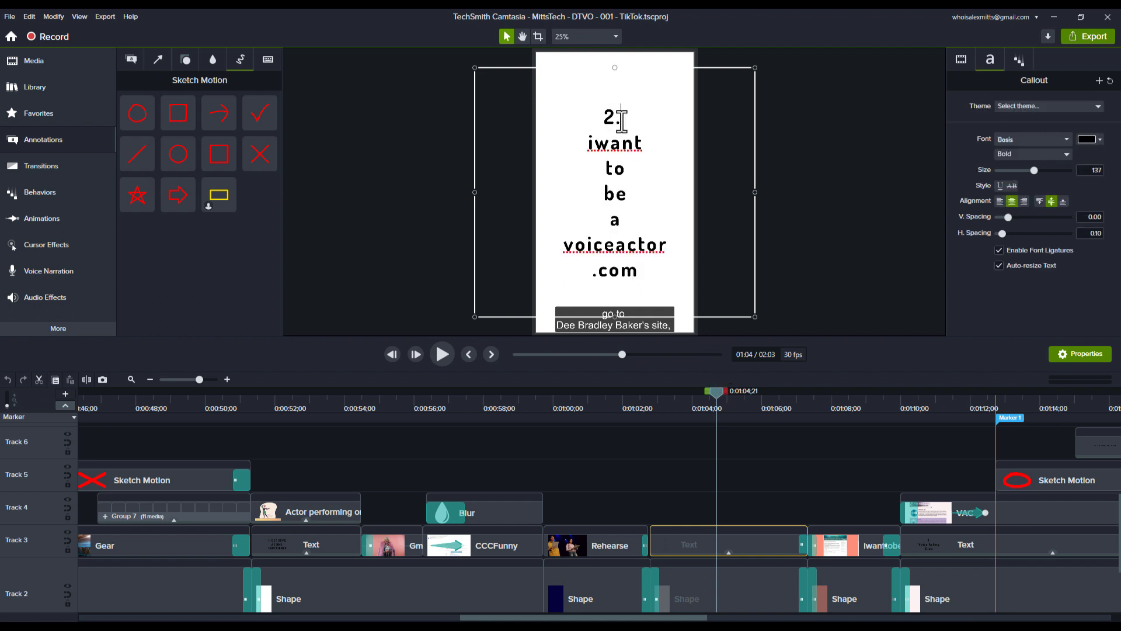
left_click_drag(718, 392, 842, 421)
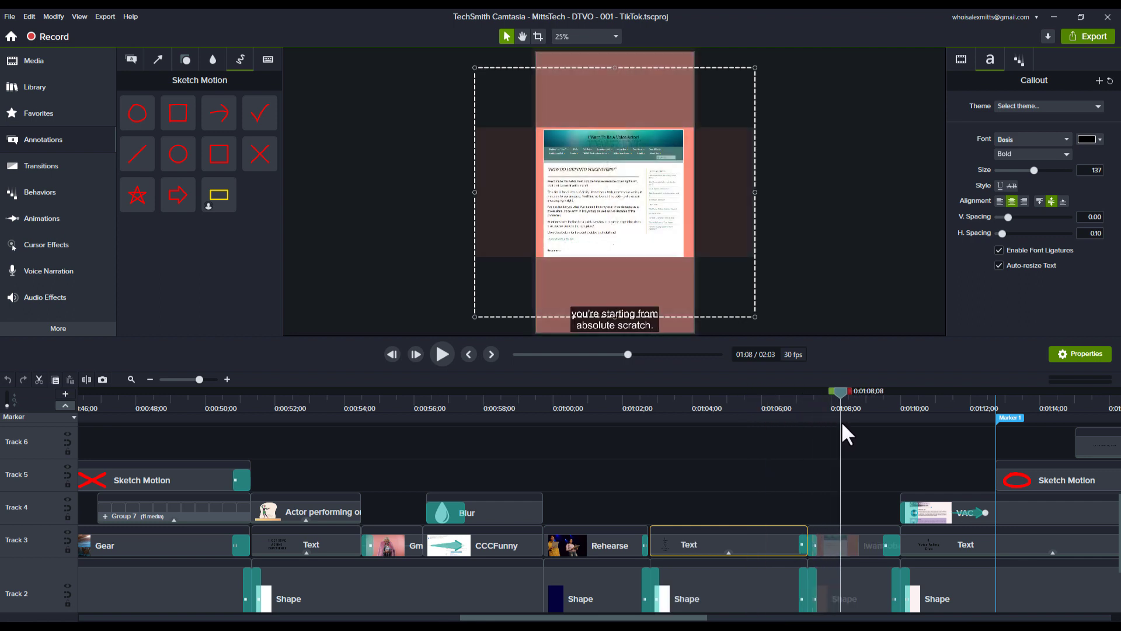
left_click(839, 461)
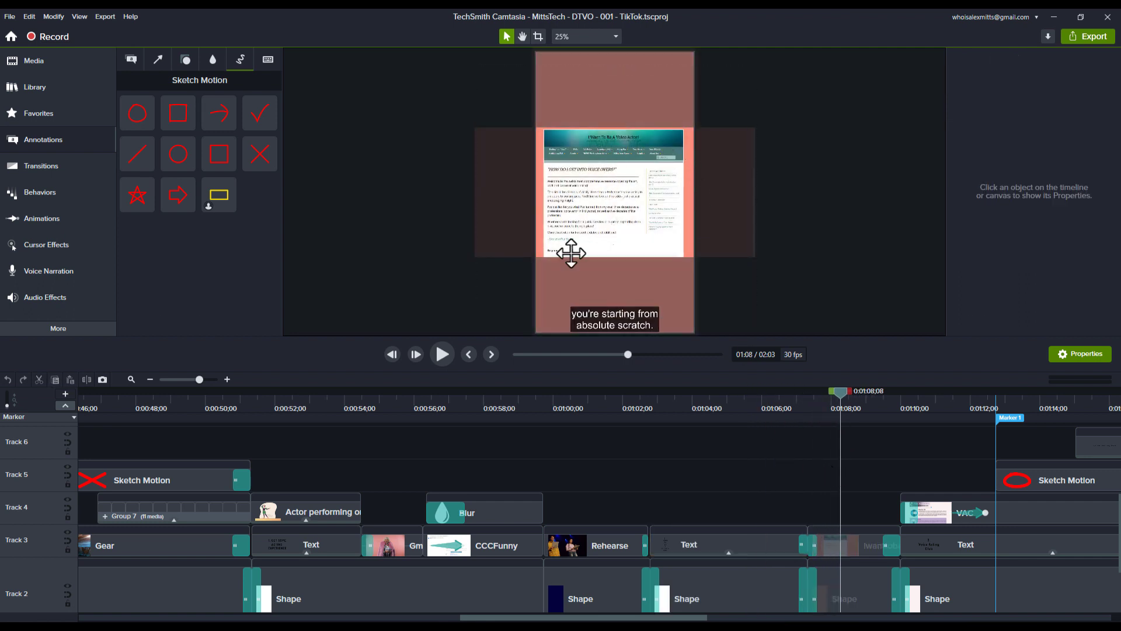
left_click(862, 570)
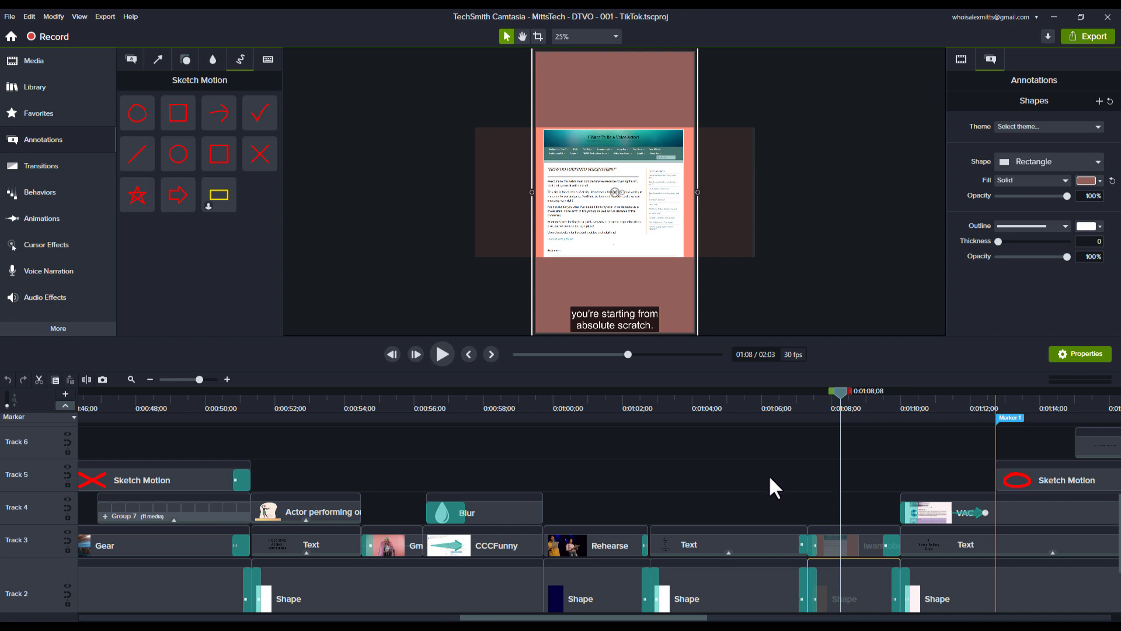
- Preview the third tip's Voice Acting Club scene through its red Sketch Motion circle and the small Text clip on Track 6
scroll(769, 478, "right", 3)
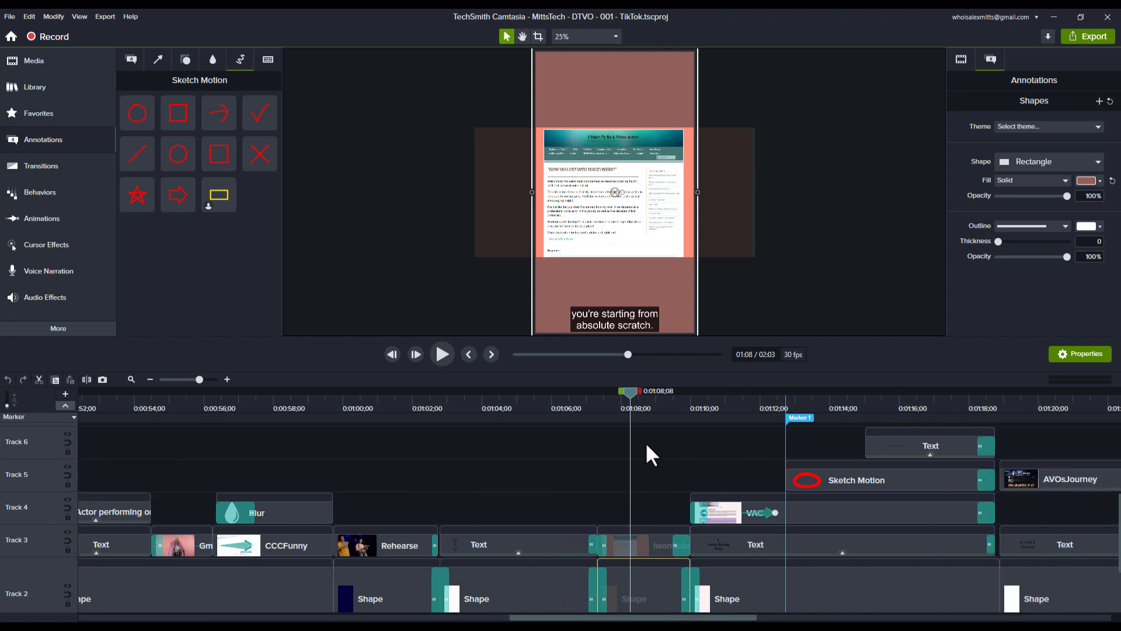
left_click_drag(630, 387, 766, 470)
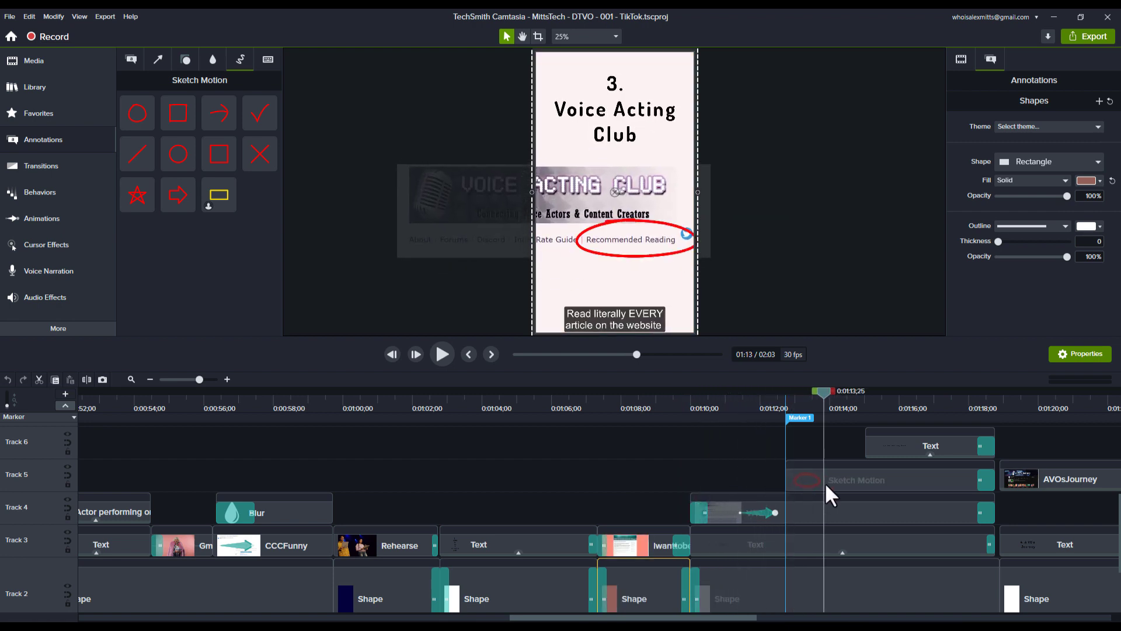
left_click_drag(826, 483, 853, 484)
scroll(830, 486, "right", 3)
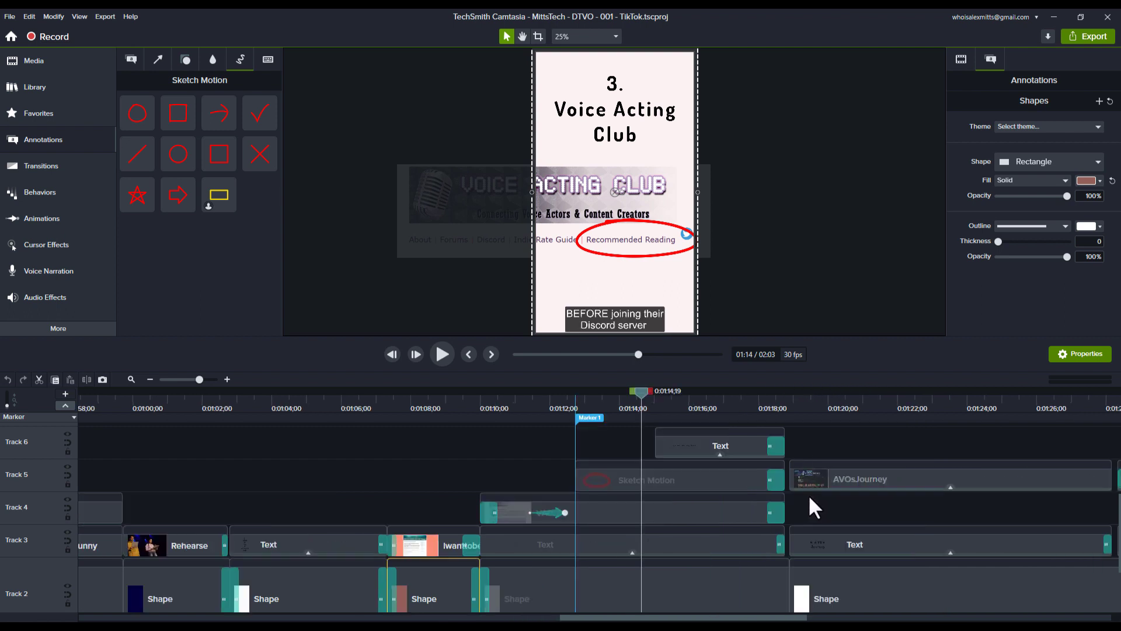
left_click_drag(638, 390, 753, 428)
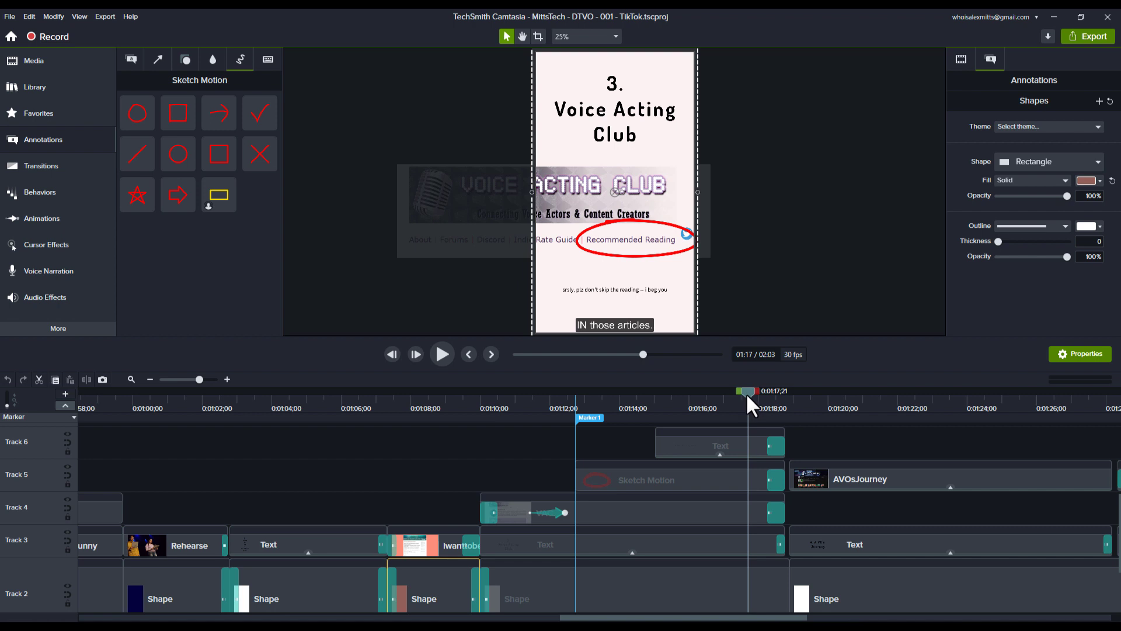
- Preview the fourth tip's scene and examine the In, During and Out settings of the AVOsJourney clip's Sliding behavior
left_click_drag(747, 394, 846, 460)
scroll(824, 466, "down", 5)
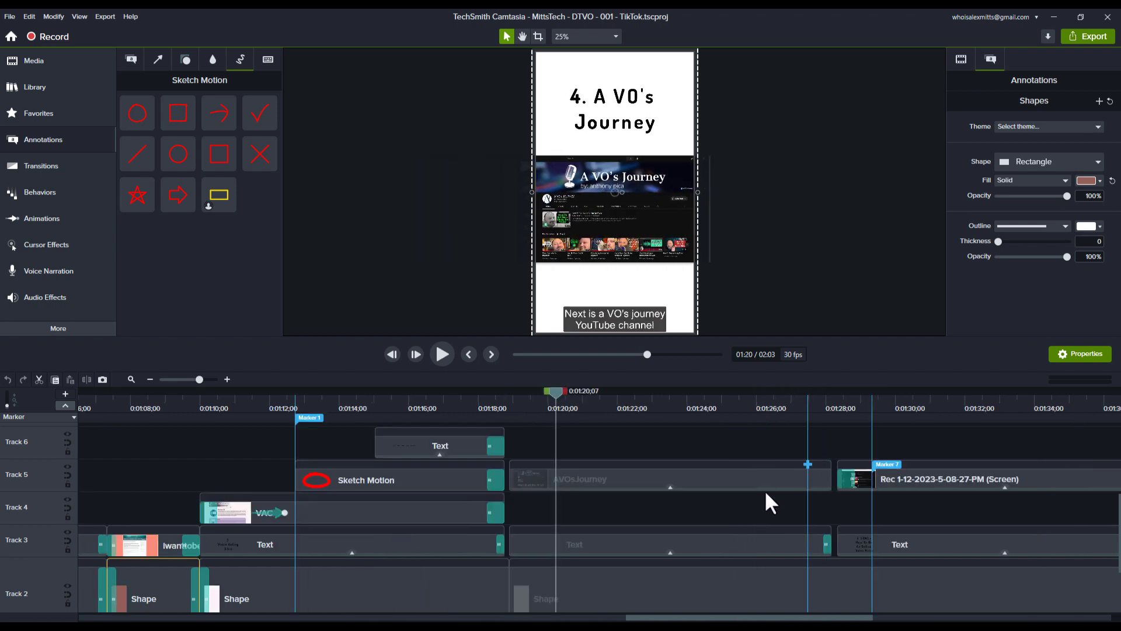
left_click(760, 468)
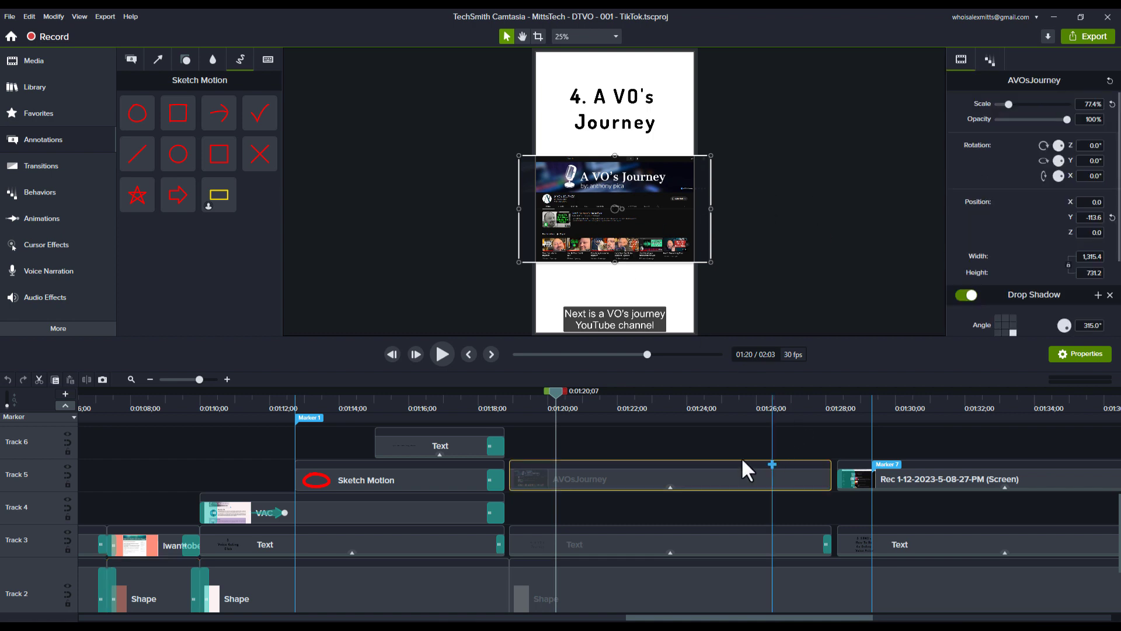
left_click(989, 60)
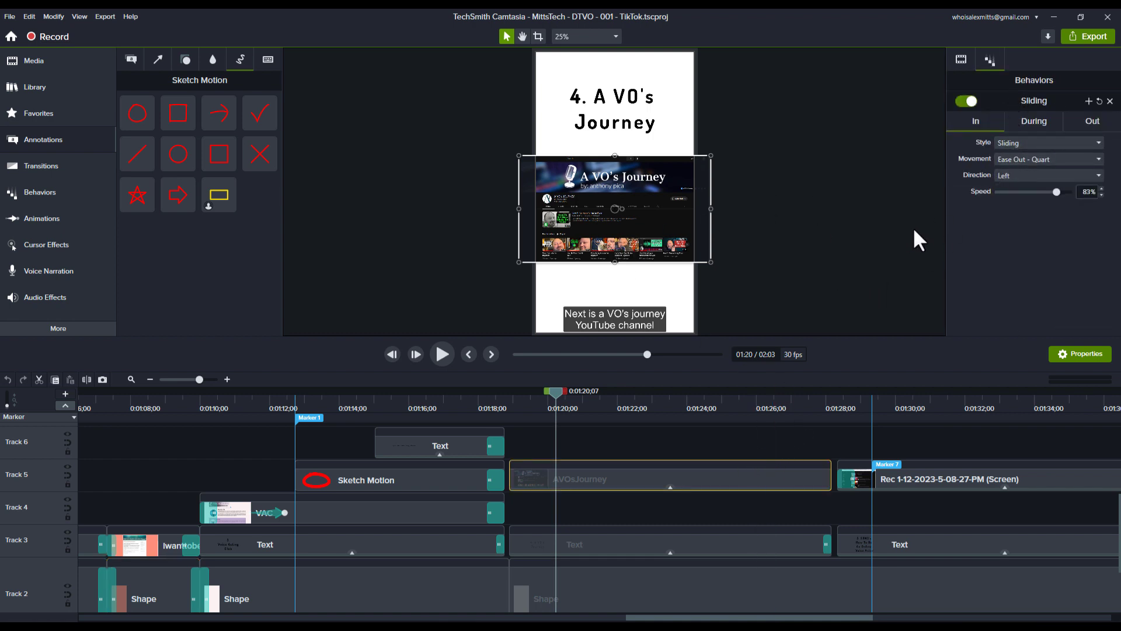
left_click(1037, 122)
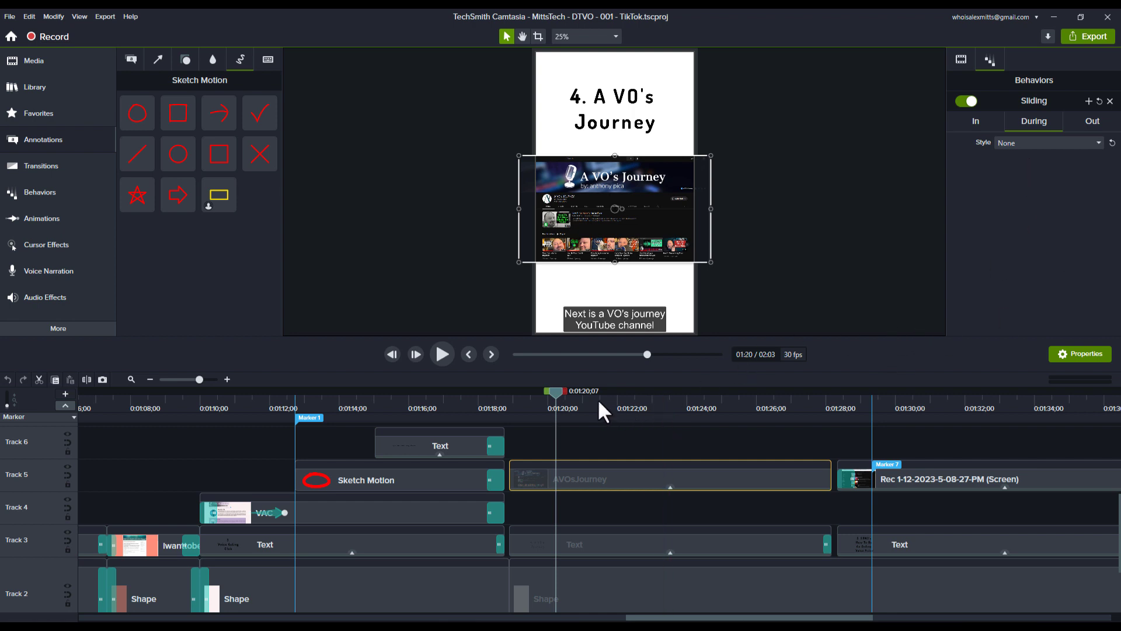
left_click(1072, 120)
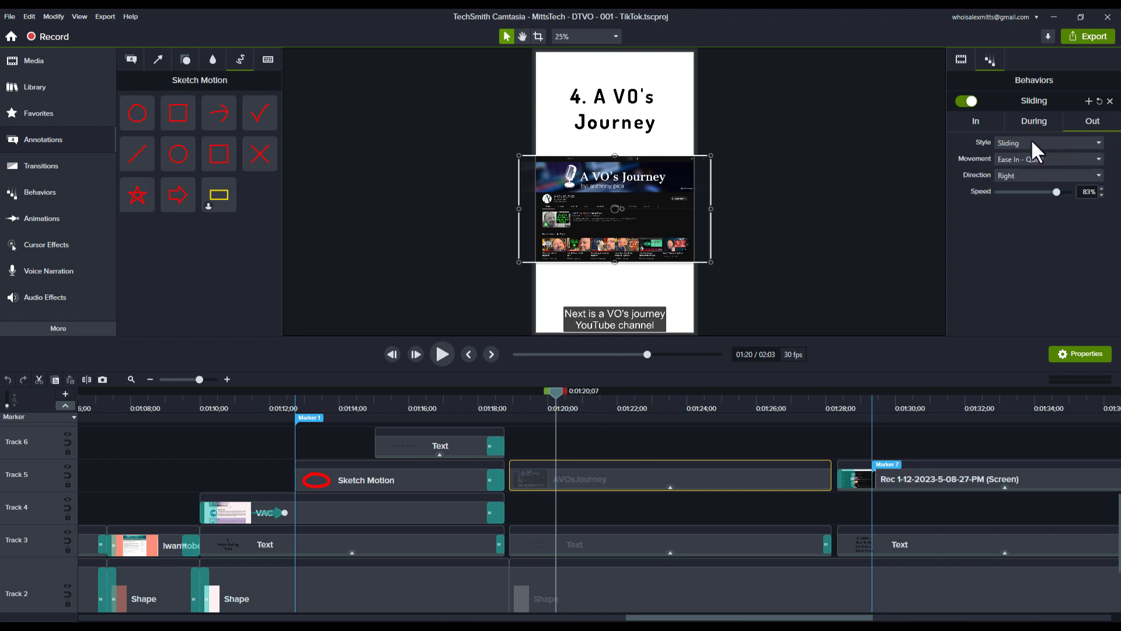
- Preview the fifth tip's scene and examine the scrolling screen recording's properties and the behavior on its title text
left_click_drag(728, 399, 892, 449)
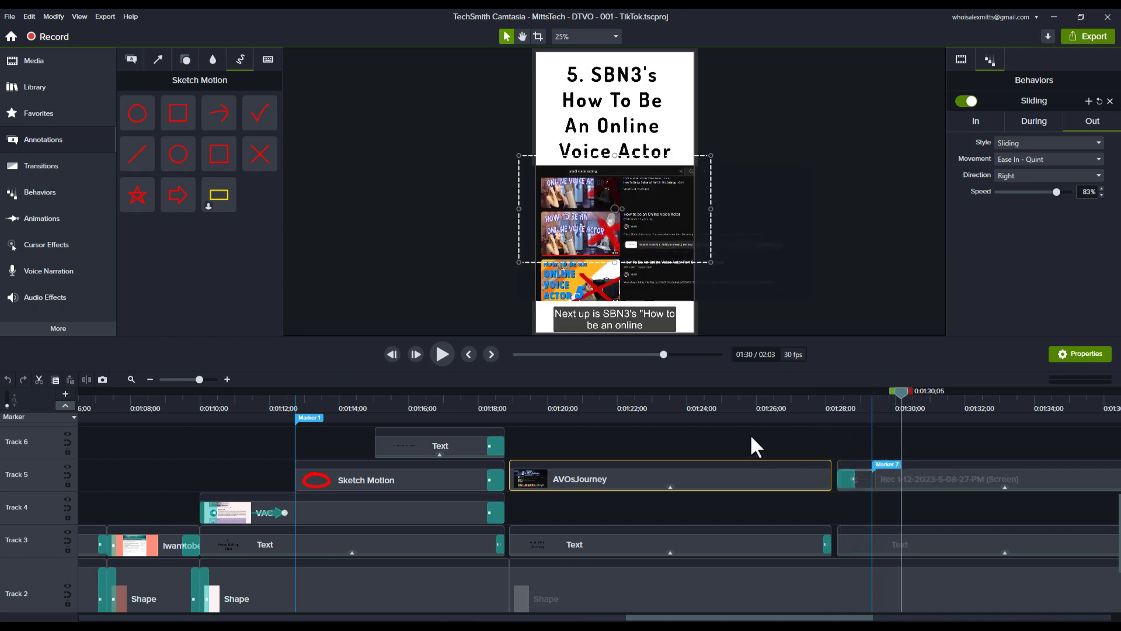
scroll(750, 437, "right", 6)
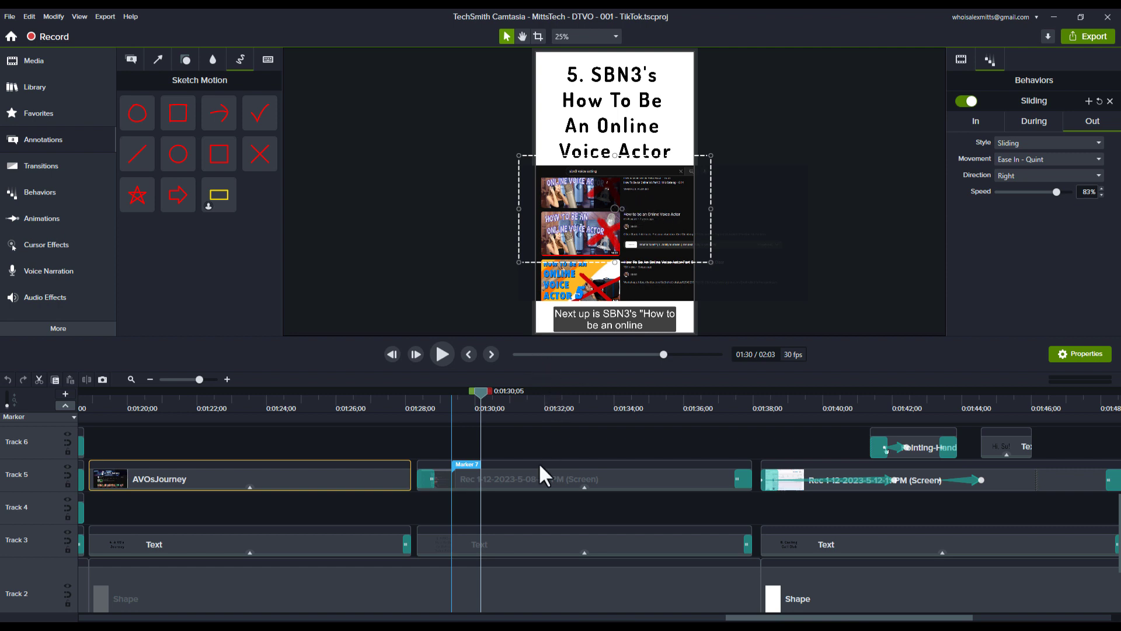
left_click(600, 497)
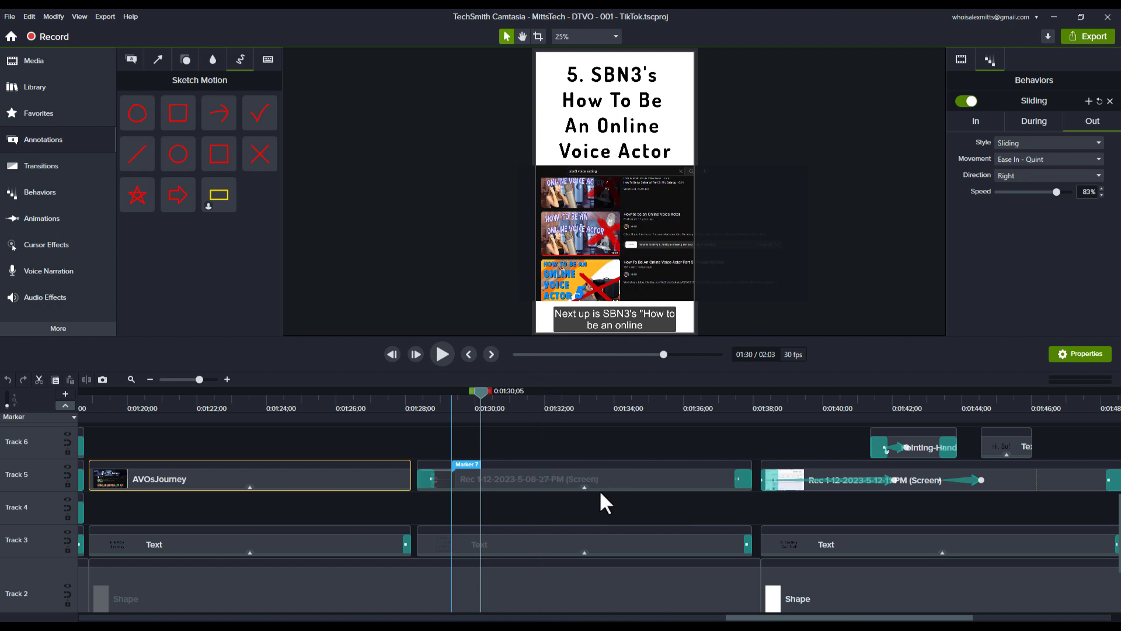
left_click(605, 479)
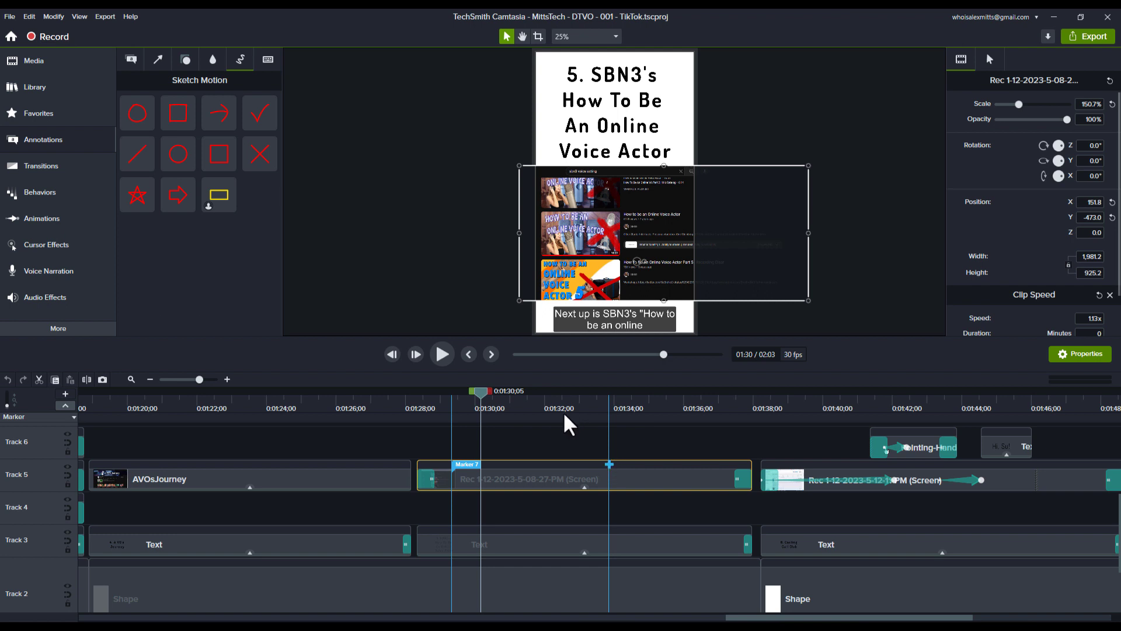
left_click_drag(561, 403, 671, 415)
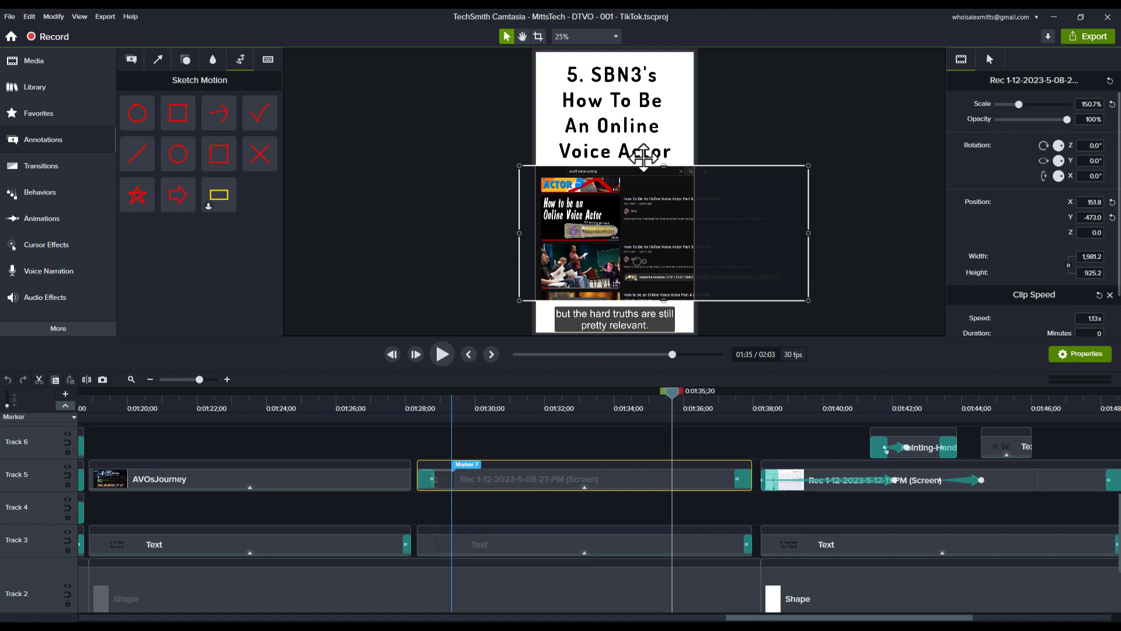
left_click(644, 150)
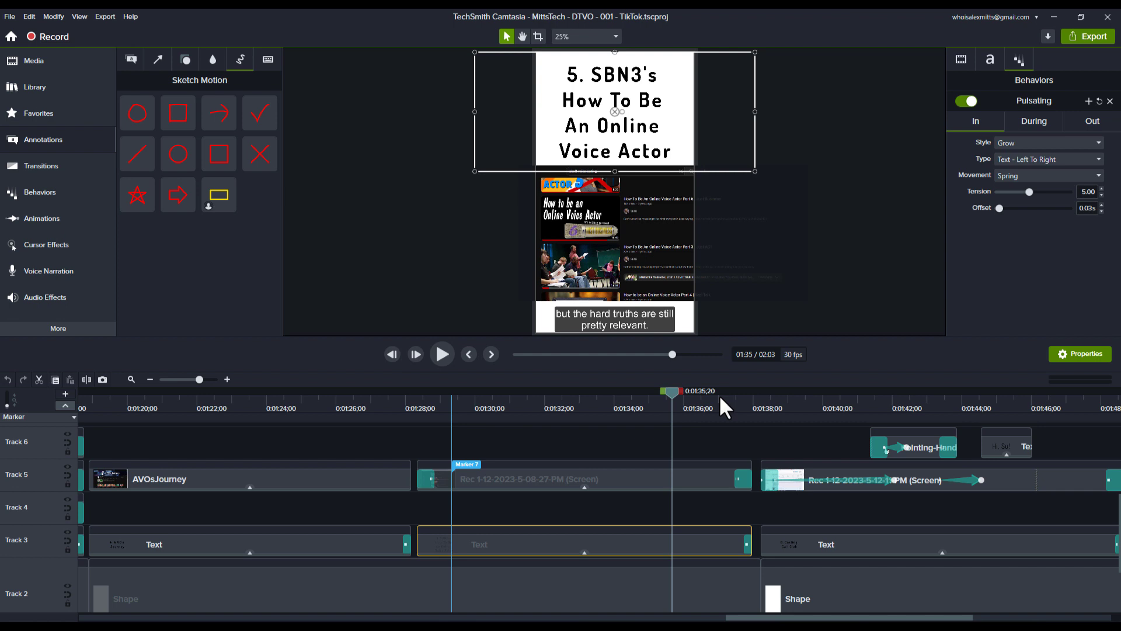
- Preview the sixth tip's Casting Call Club scene and examine the Pointing-Hand clip and the behavior on the tilted greeting Text
left_click_drag(669, 389, 910, 467)
left_click(894, 447)
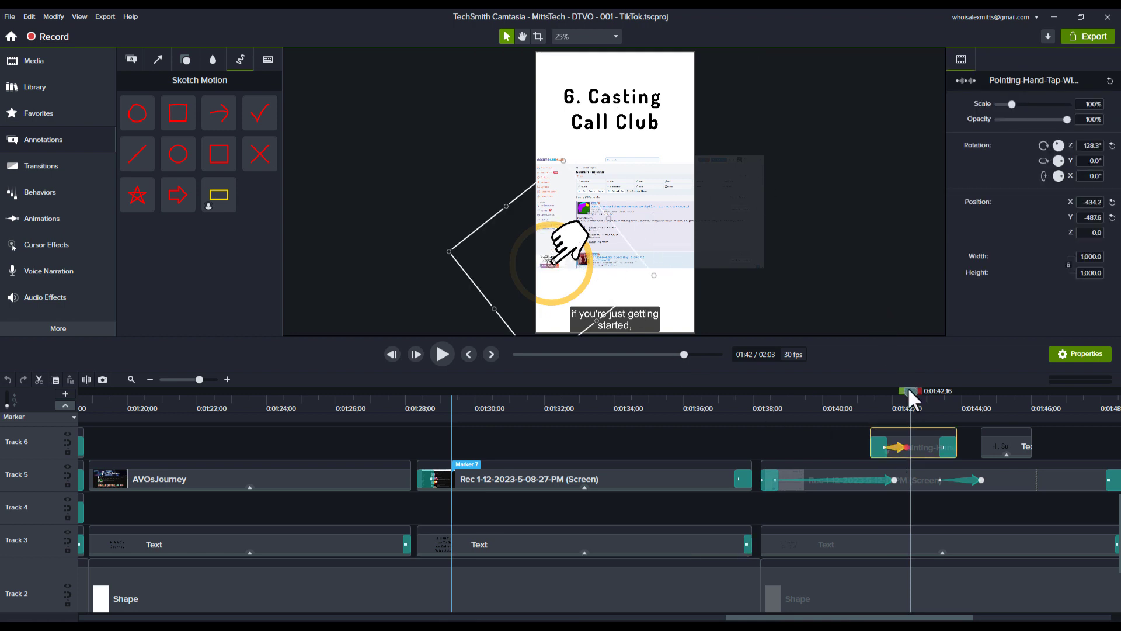
left_click_drag(908, 389, 1016, 404)
left_click(1010, 438)
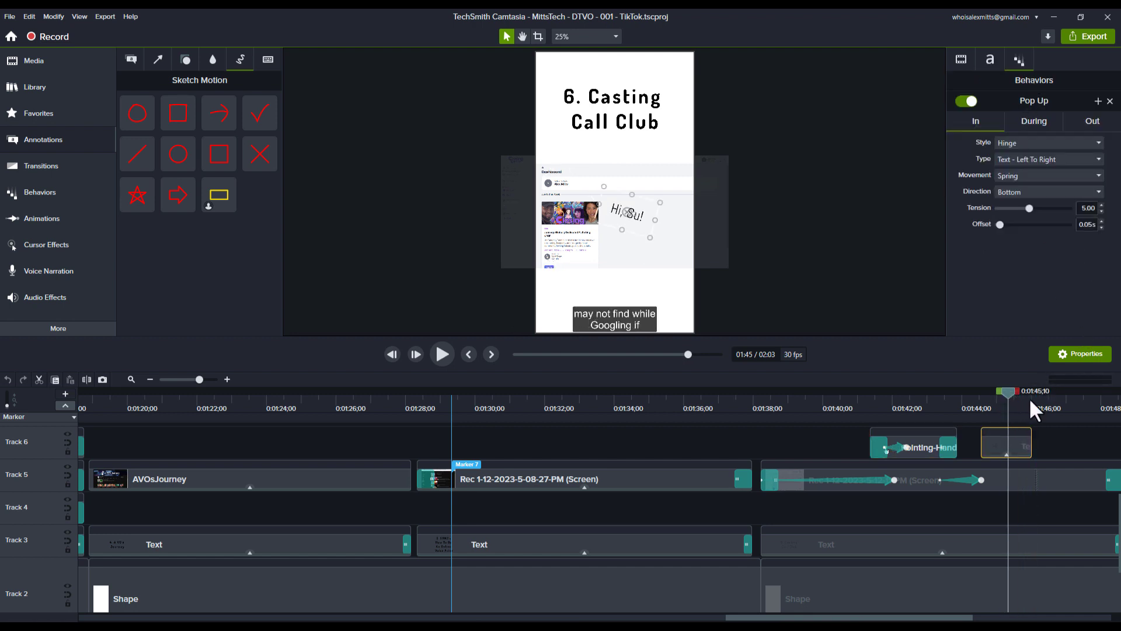
left_click_drag(1007, 388, 1057, 438)
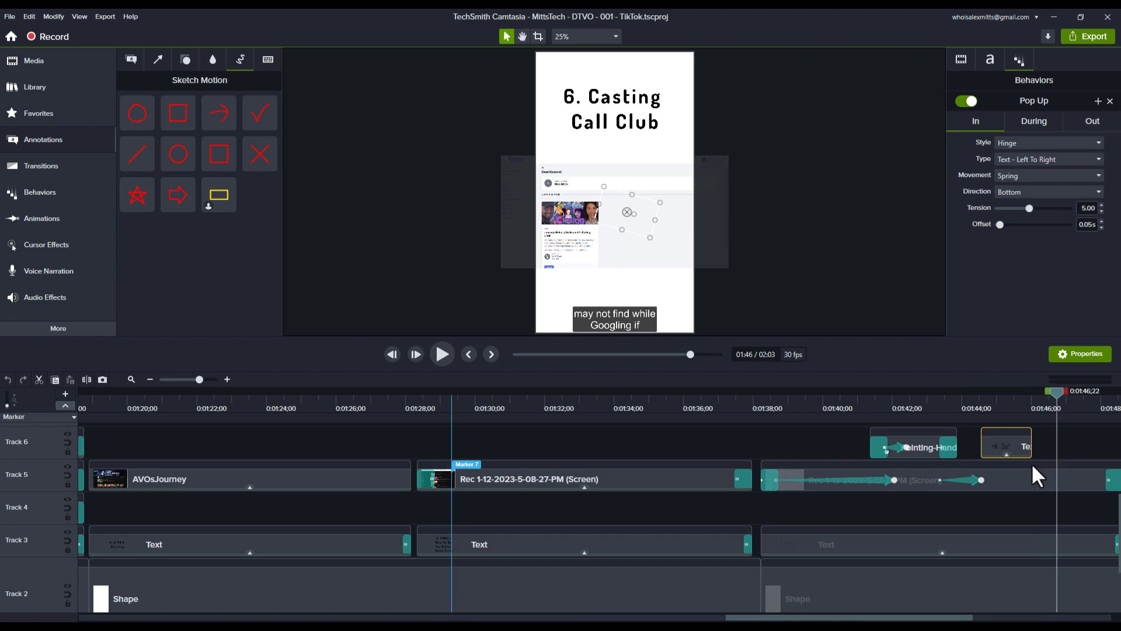
- Preview the recap scene that lists all six tips as stacked Text clips
scroll(912, 536, "right", 3)
scroll(853, 543, "right", 3)
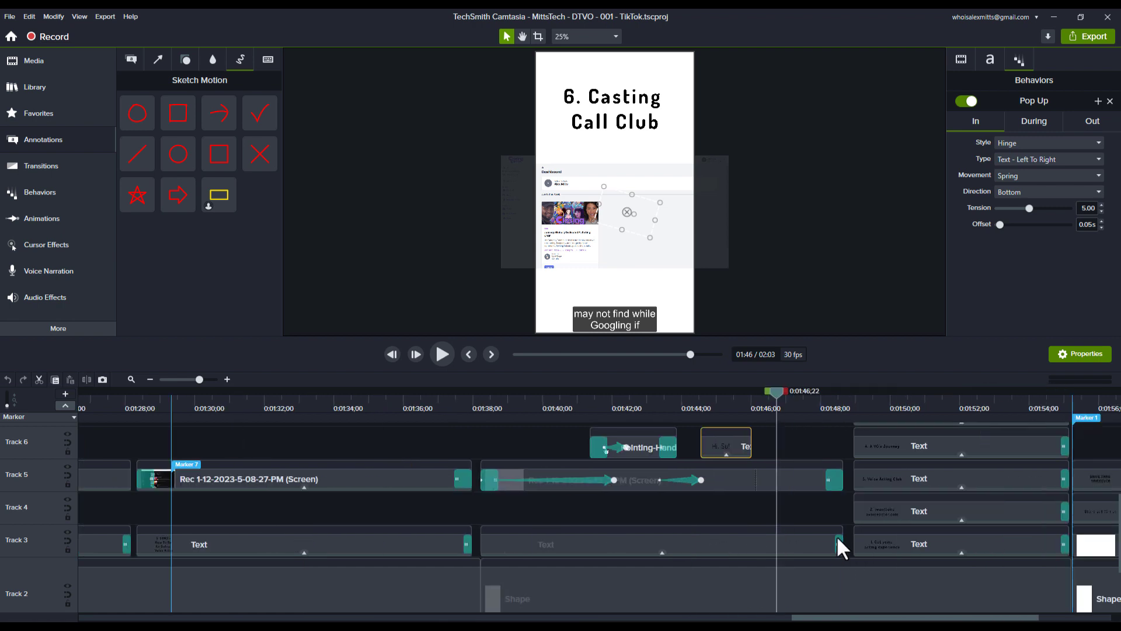
left_click_drag(633, 397, 767, 423)
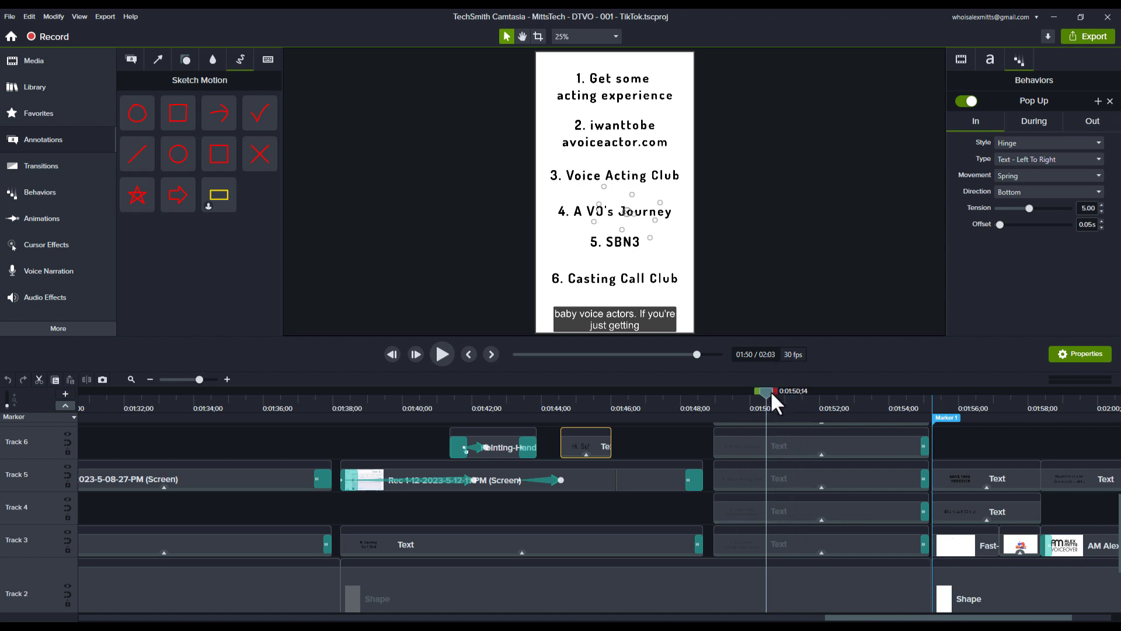
left_click_drag(766, 393, 780, 395)
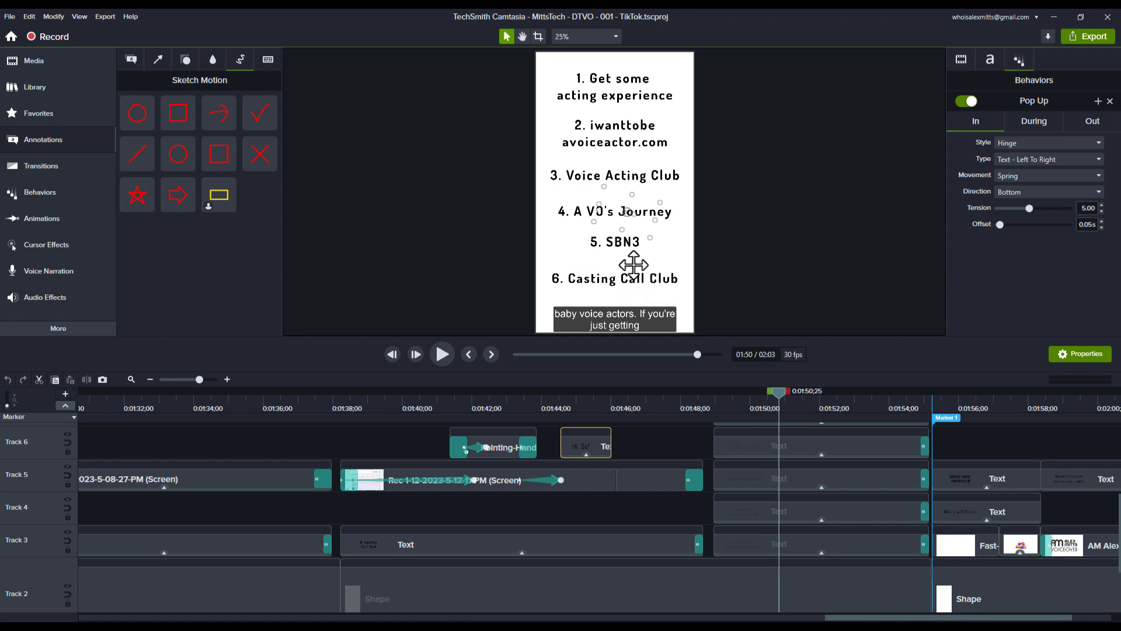
- Preview the closing logo scene through the end of the project and inspect its outro clips on Tracks 3 to 5
left_click_drag(777, 393, 1086, 506)
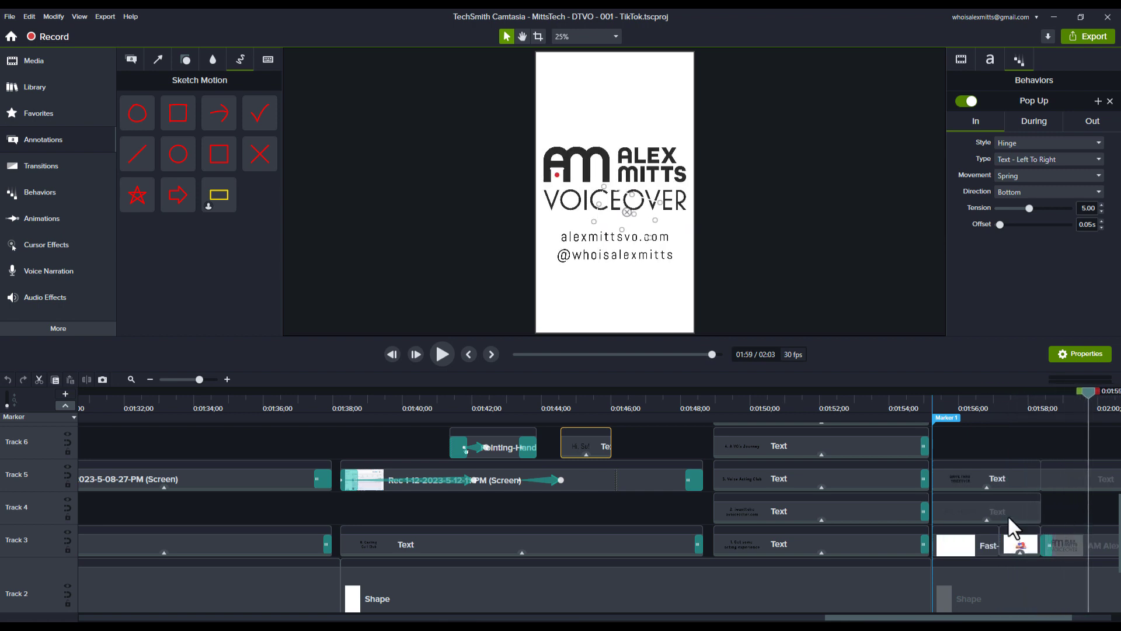
scroll(927, 488, "right", 2)
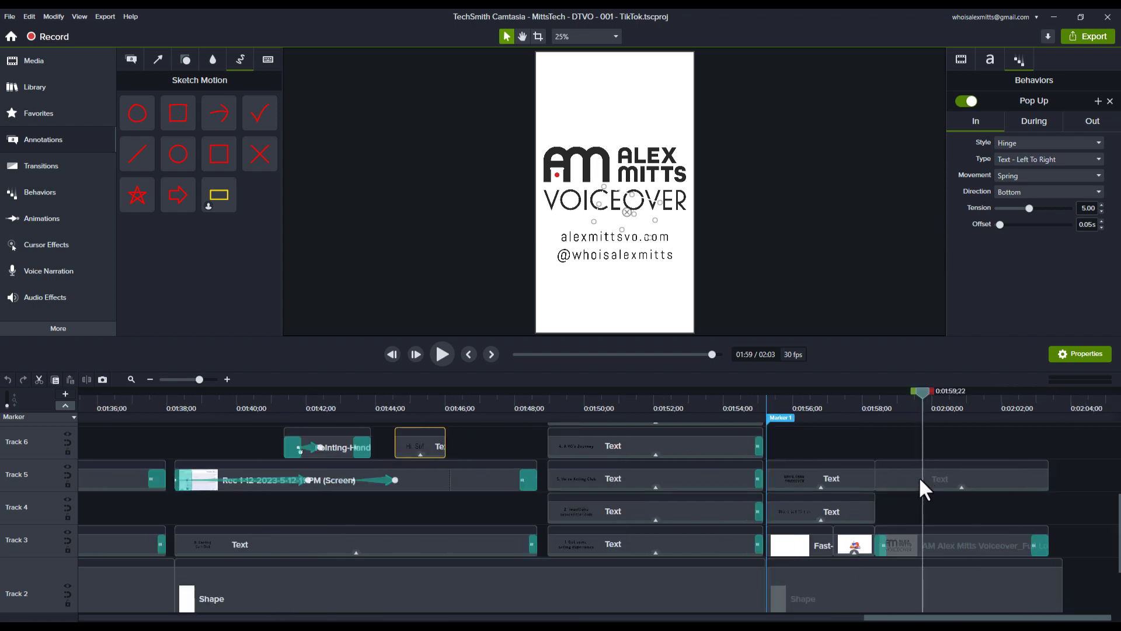
left_click_drag(918, 392, 795, 543)
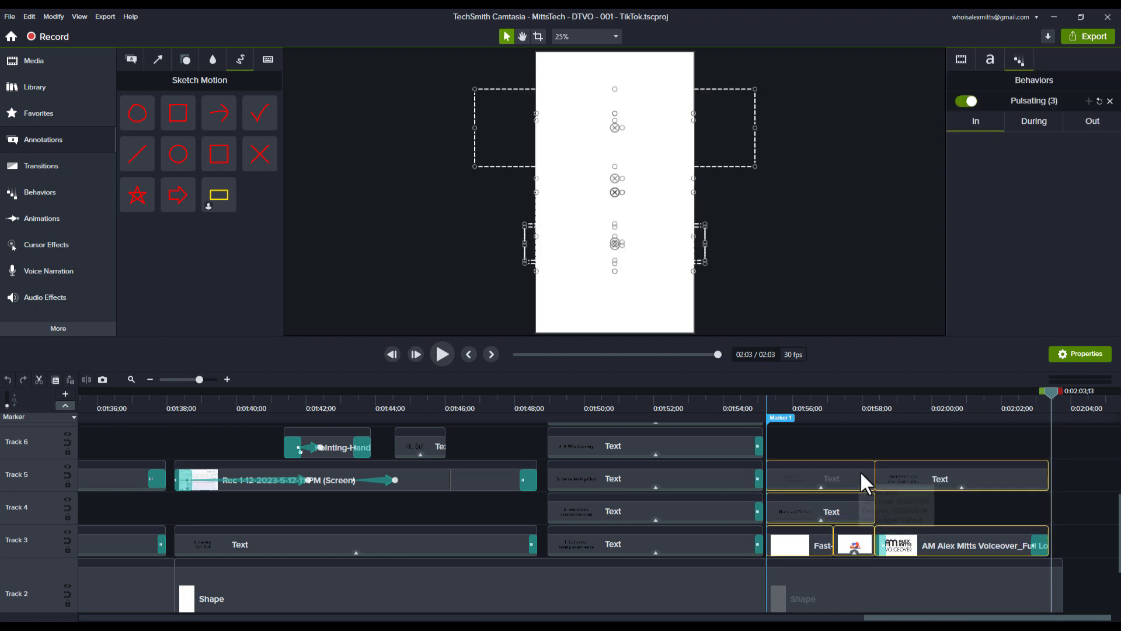
left_click(917, 444)
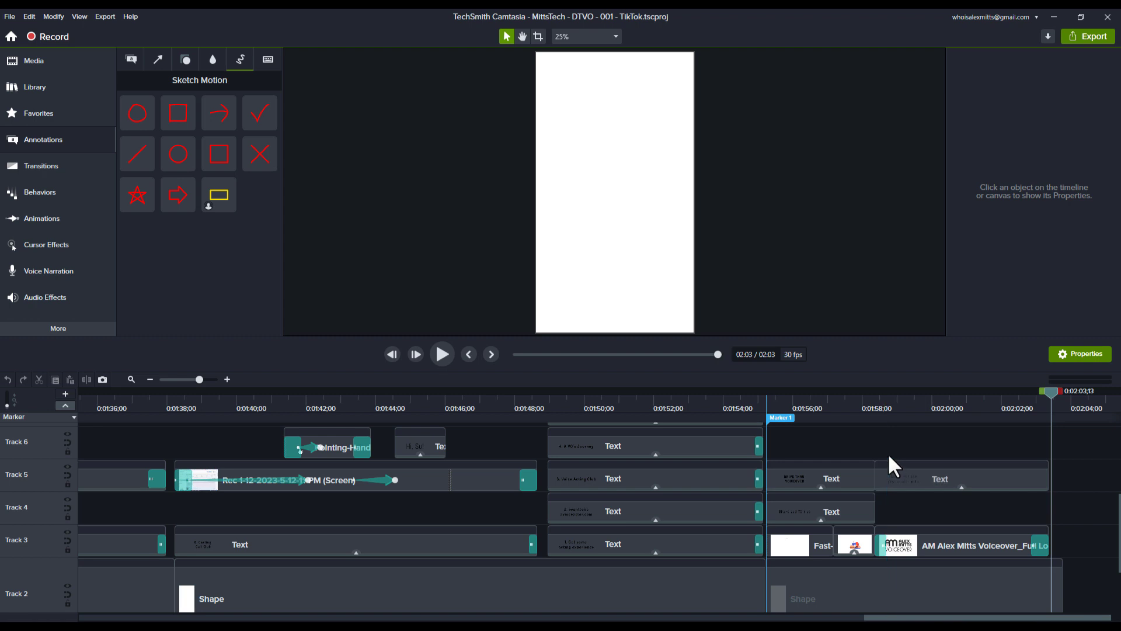
- Examine the caption and voice tracks near the project's end and the volume curve of the Indie Rock Fun music on Track 1
scroll(902, 475, "up", 2)
scroll(900, 472, "up", 3)
scroll(901, 474, "down", 1)
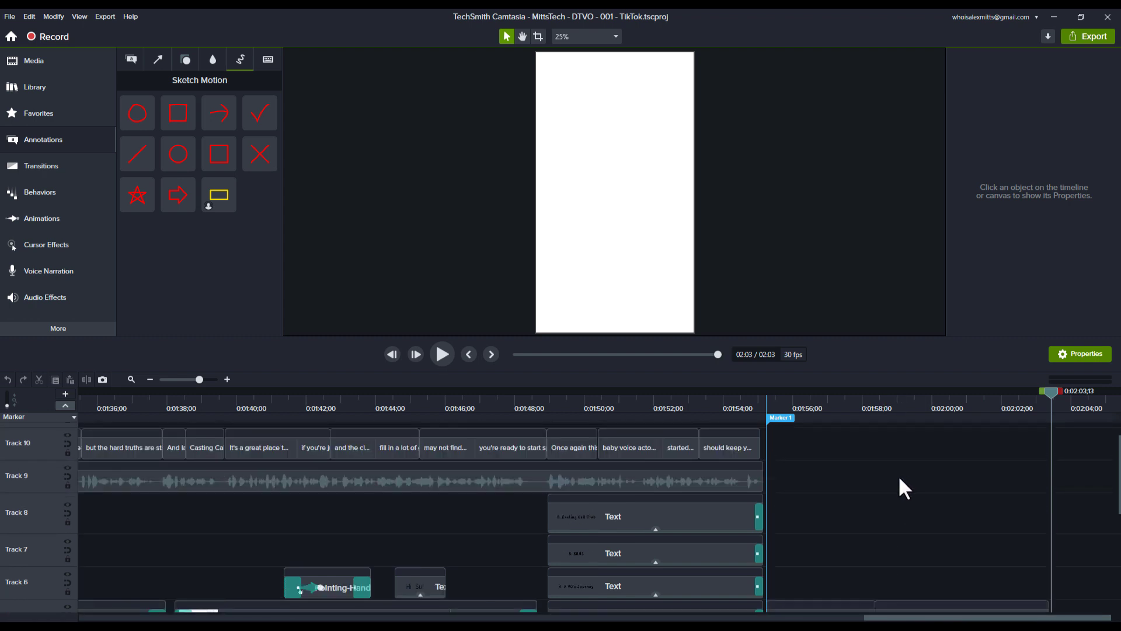
scroll(898, 474, "down", 3)
scroll(898, 475, "down", 5)
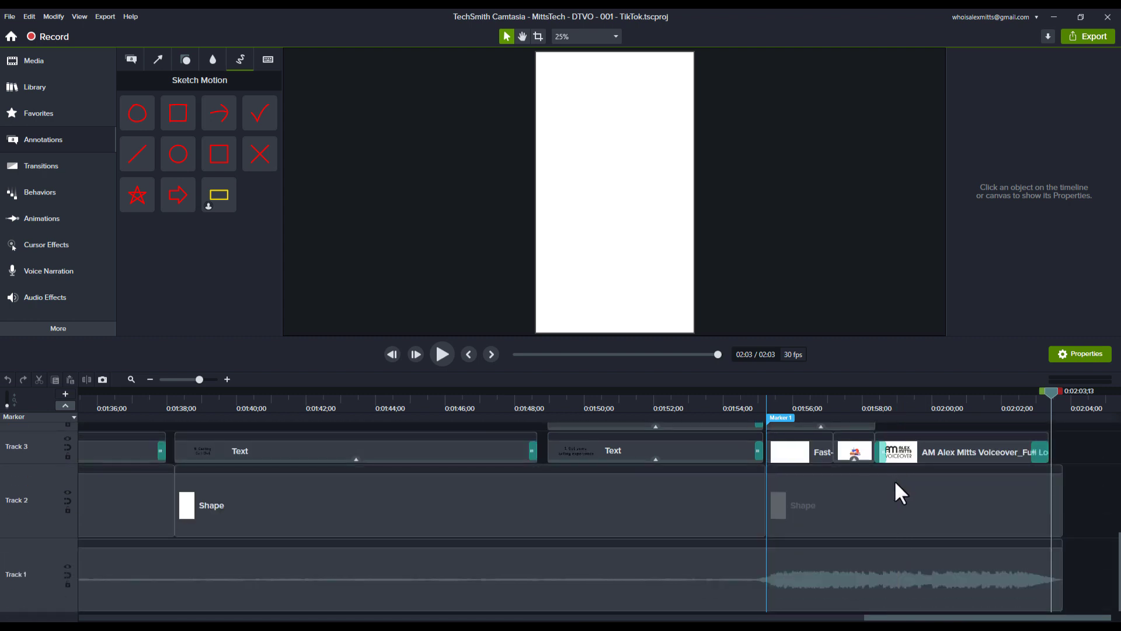
left_click(914, 581)
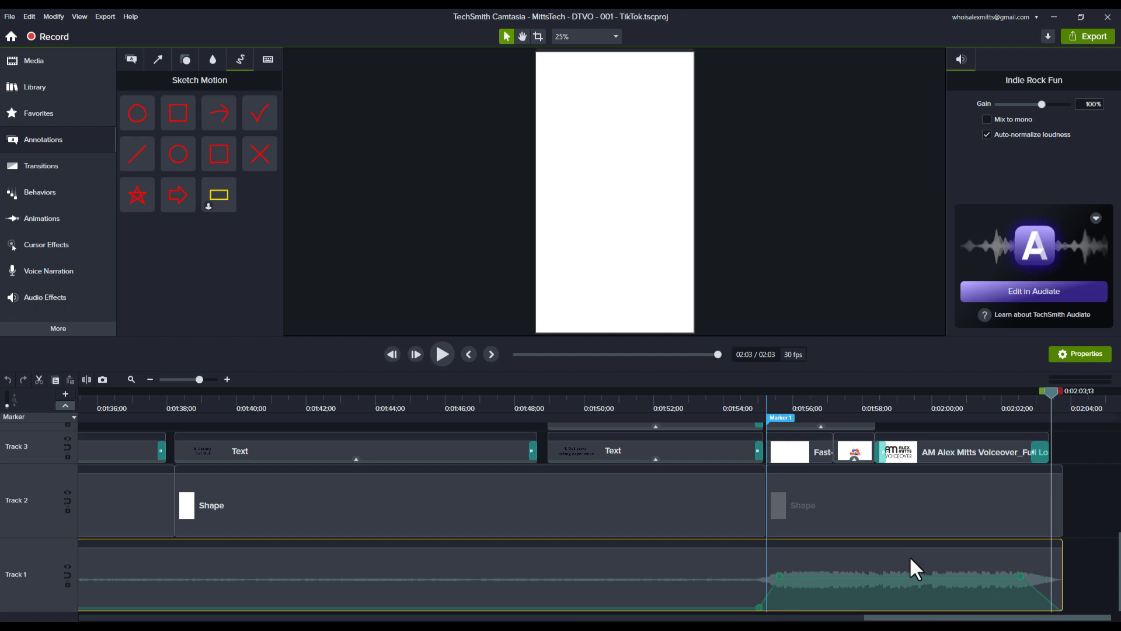
- Return to the start of the timeline and examine the captions on Track 10 and the DTVO - 001 voice-over on Track 9
key("ctrl+Home")
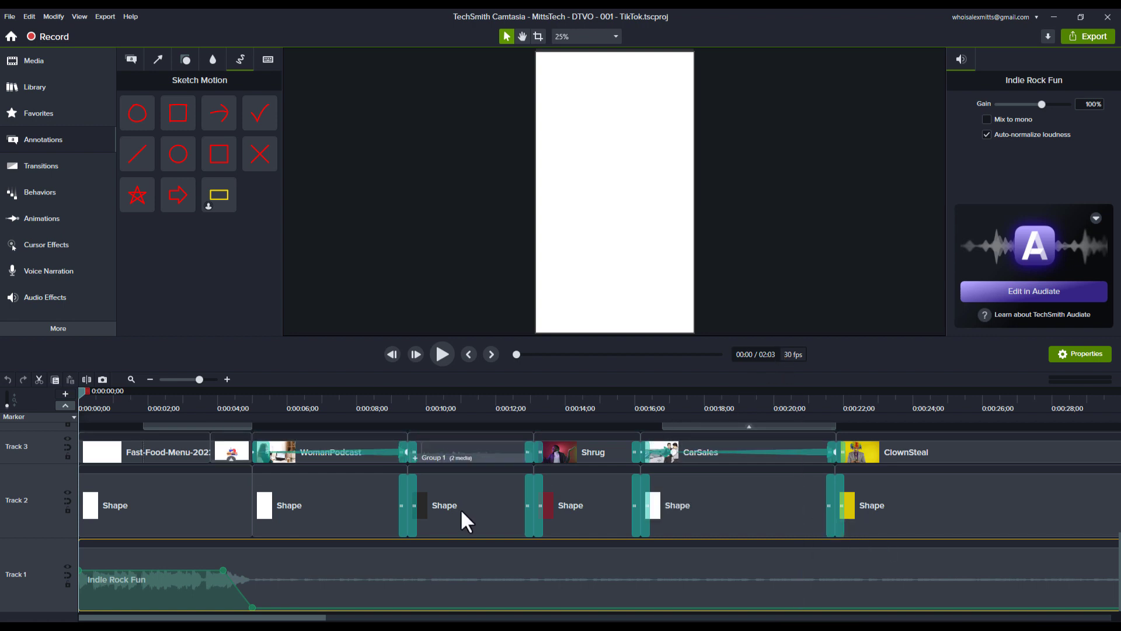
scroll(459, 508, "up", 5)
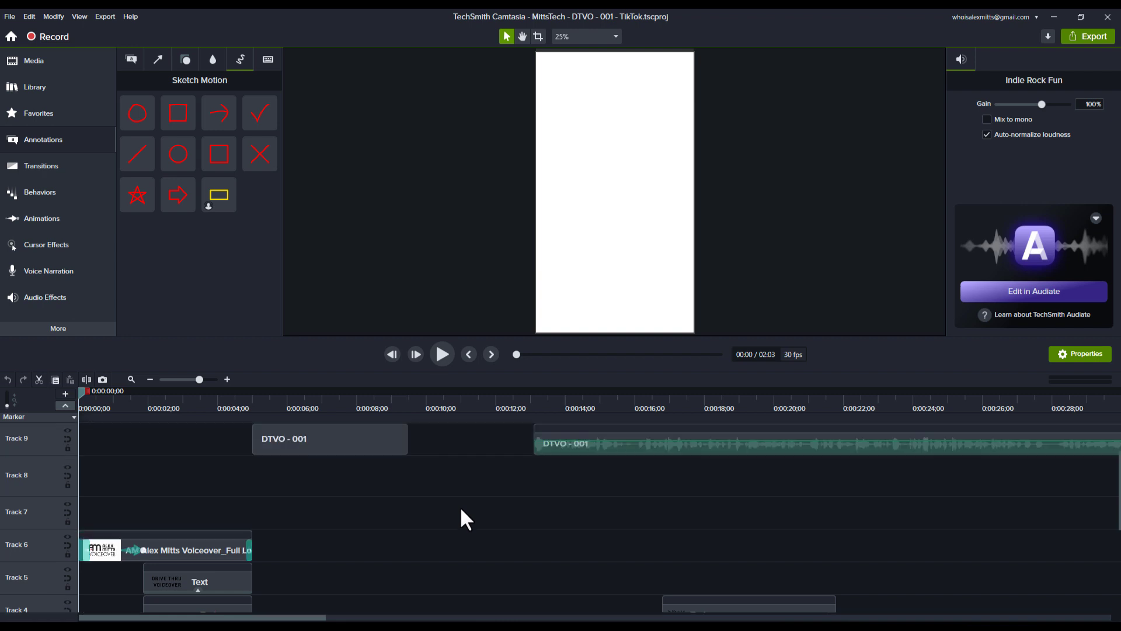
scroll(460, 506, "up", 2)
left_click(418, 496)
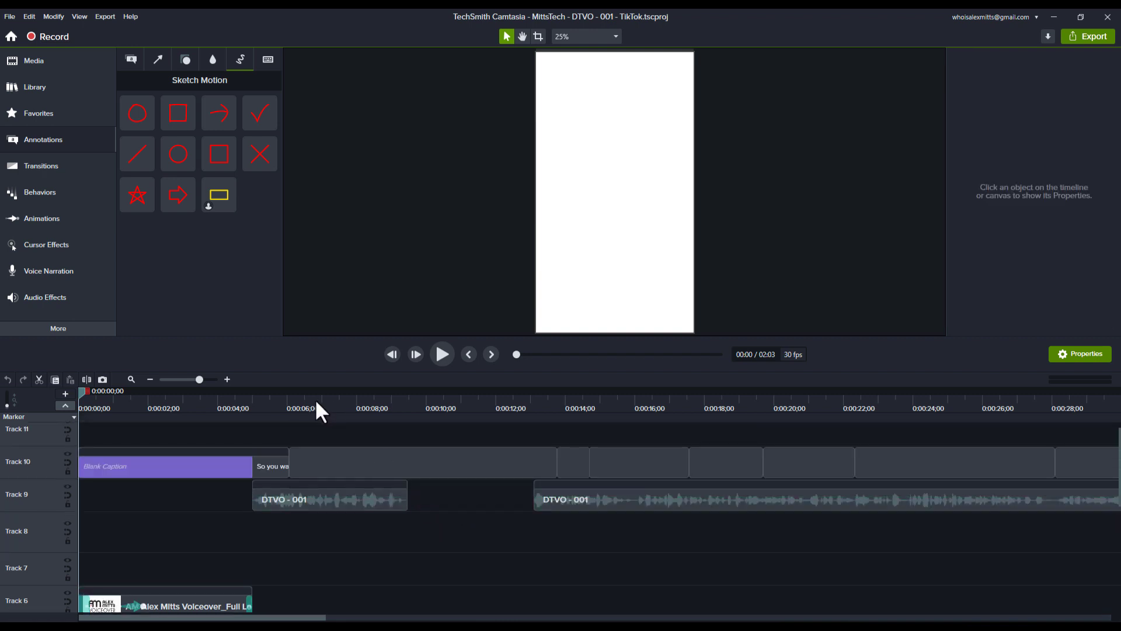
- Preview the opening scenes between about 5 and 13 seconds to examine how the captions follow the voice-over
left_click(278, 399)
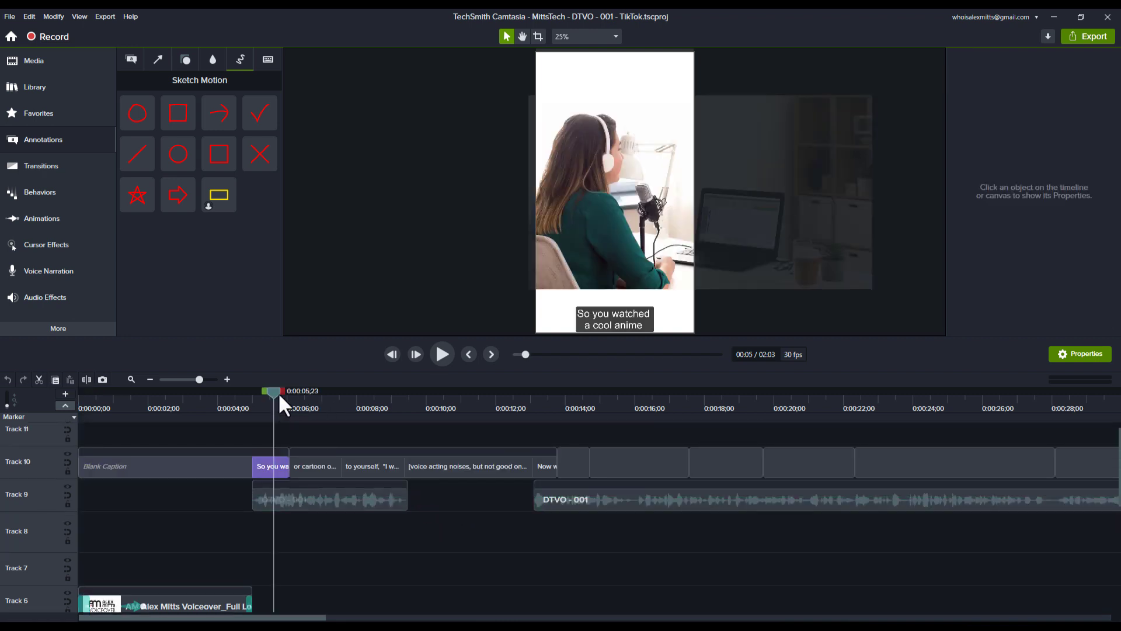
key("space")
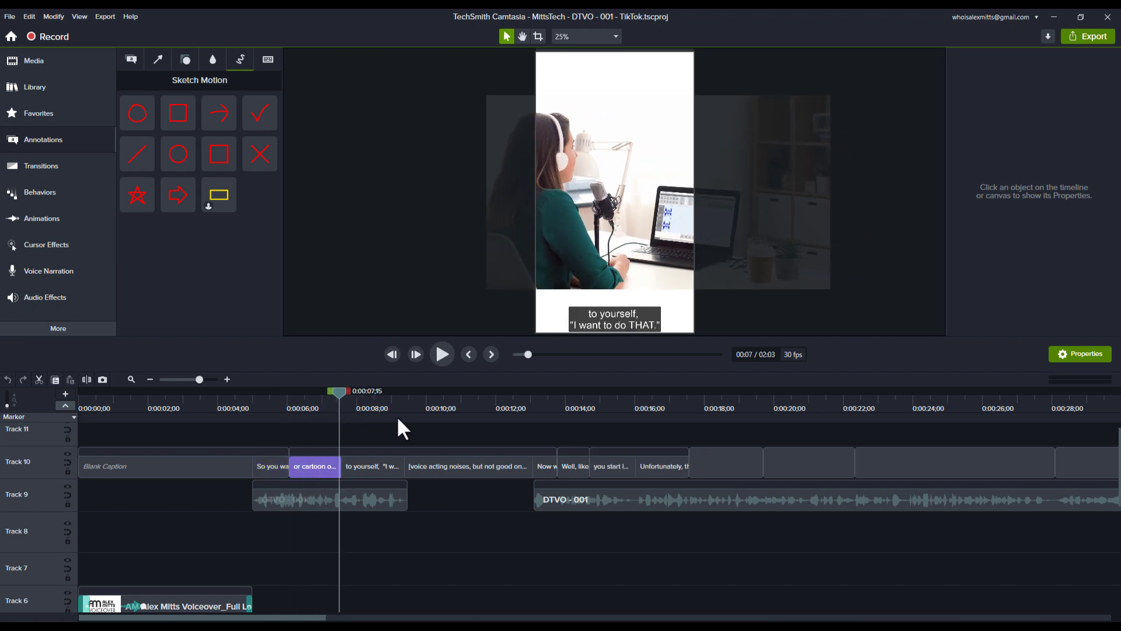
key("space")
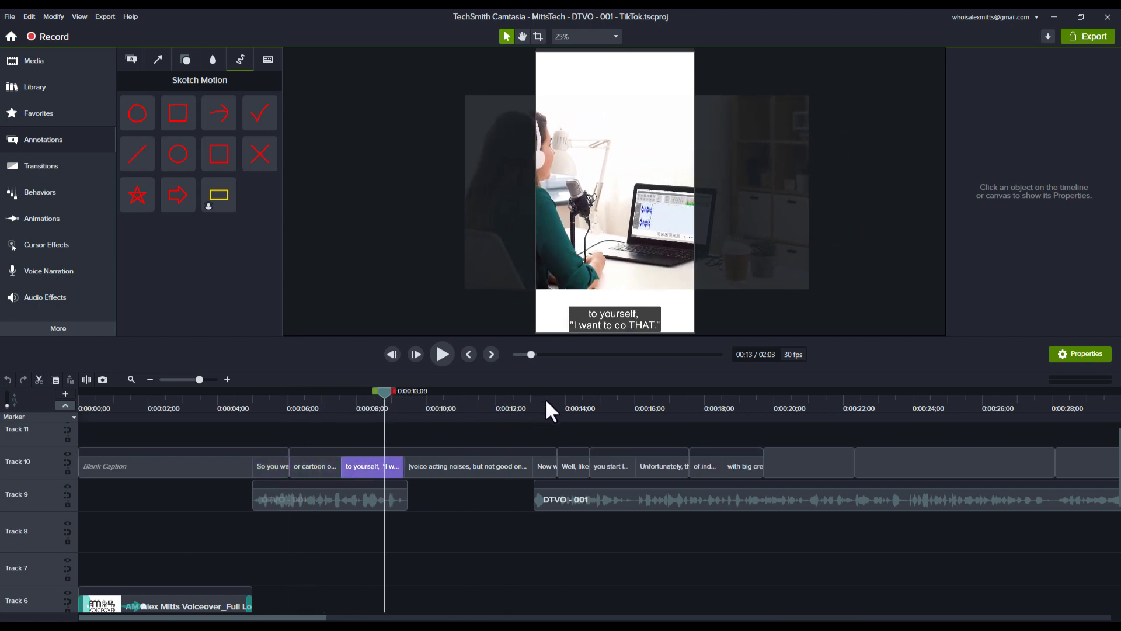
left_click(545, 398)
left_click_drag(542, 397, 484, 401)
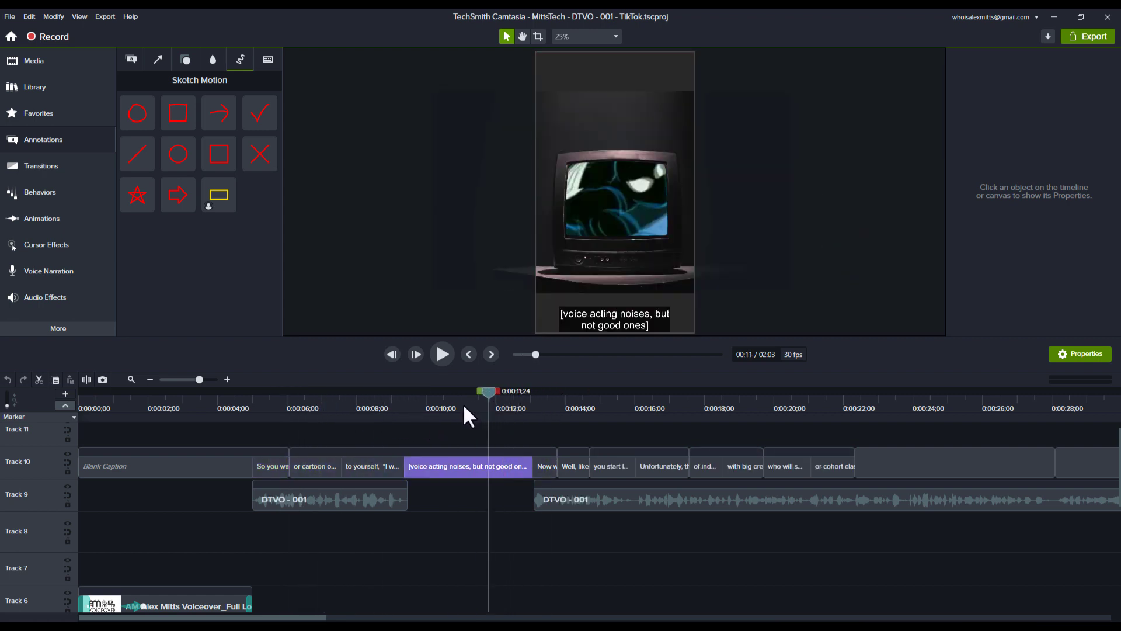
left_click(439, 490)
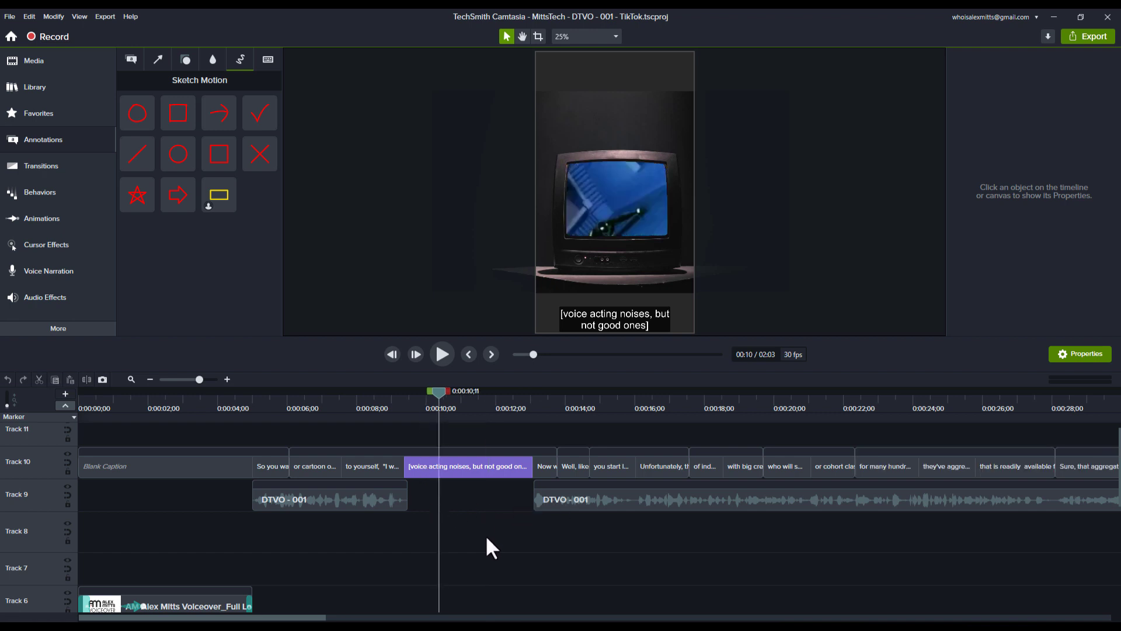
- Examine the volume curve of the Indie Rock Fun music on Track 1 near the project's start and show the available audio effects
scroll(481, 521, "down", 5)
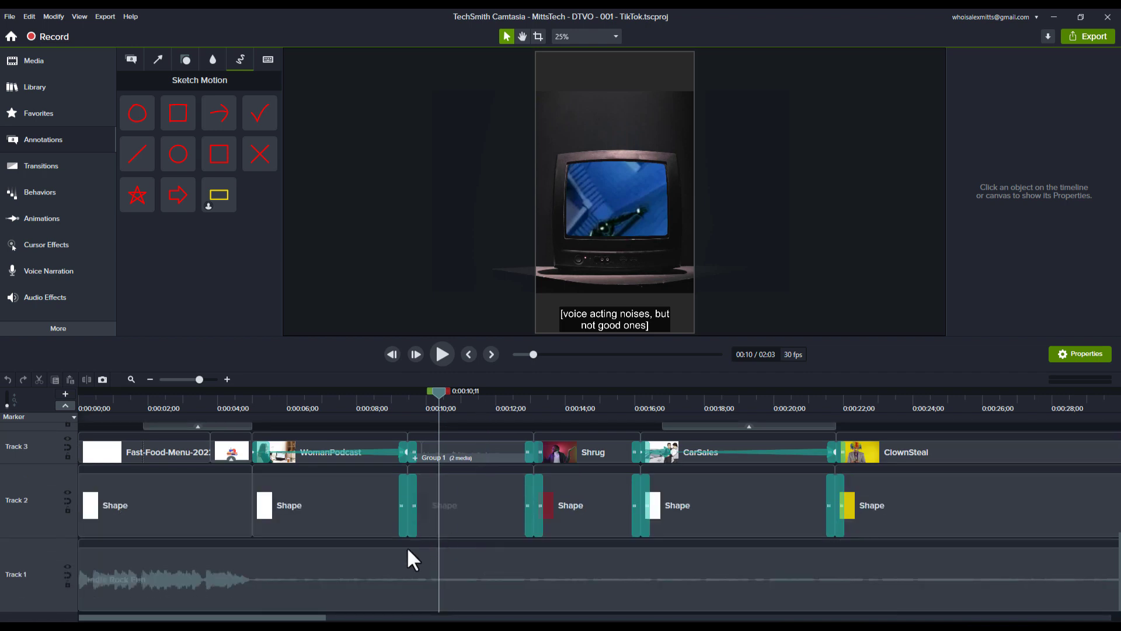
left_click(400, 577)
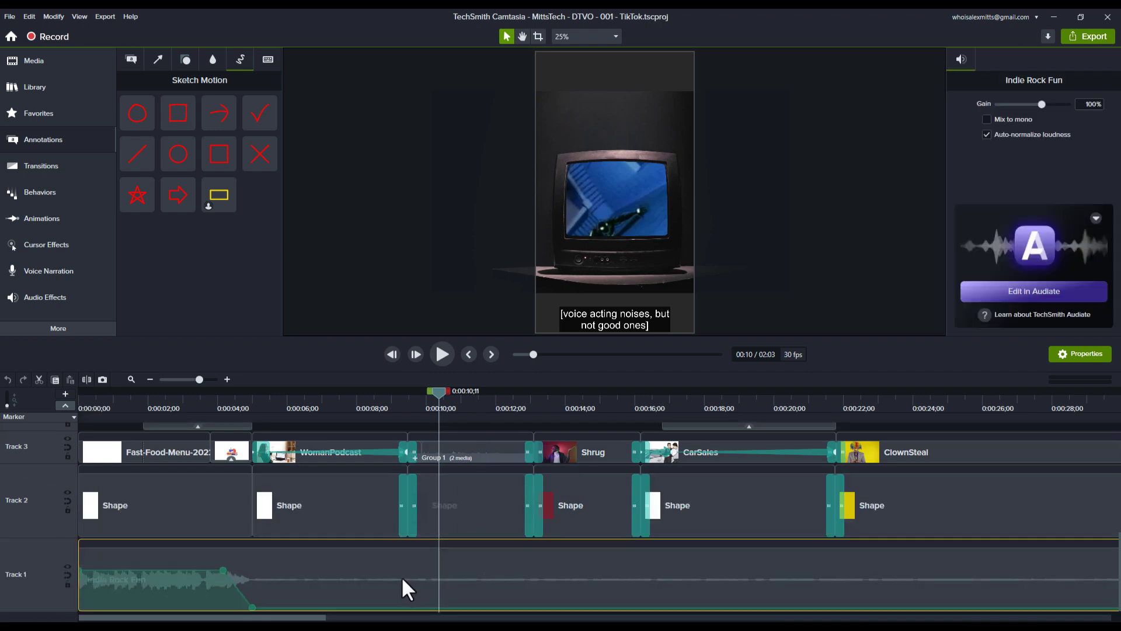
left_click(156, 569)
left_click_drag(302, 607, 303, 608)
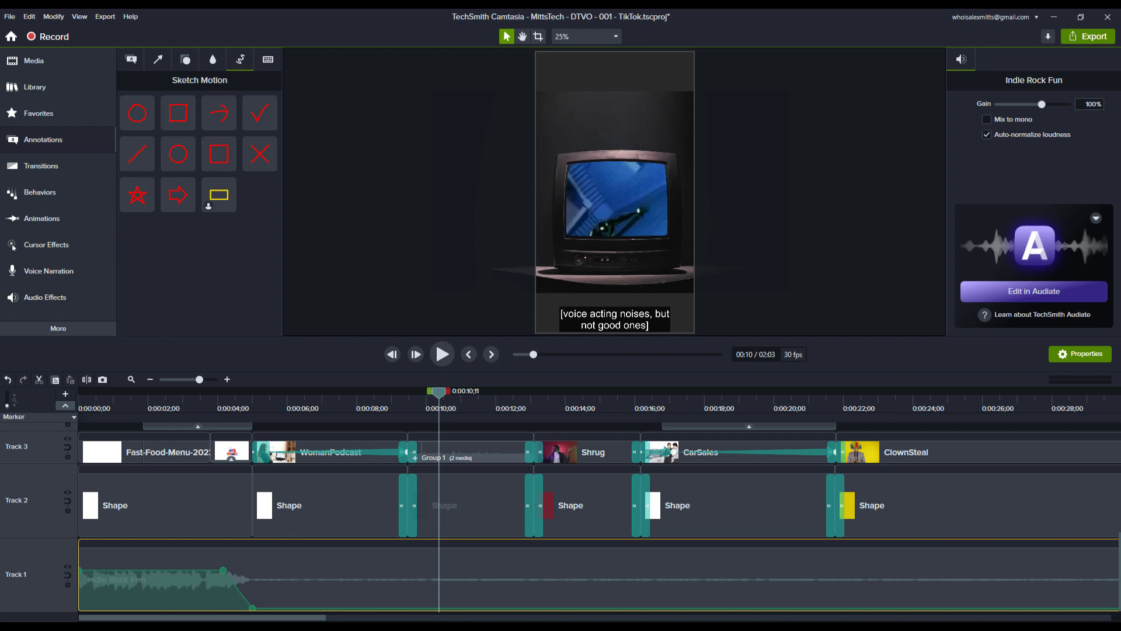
left_click(61, 302)
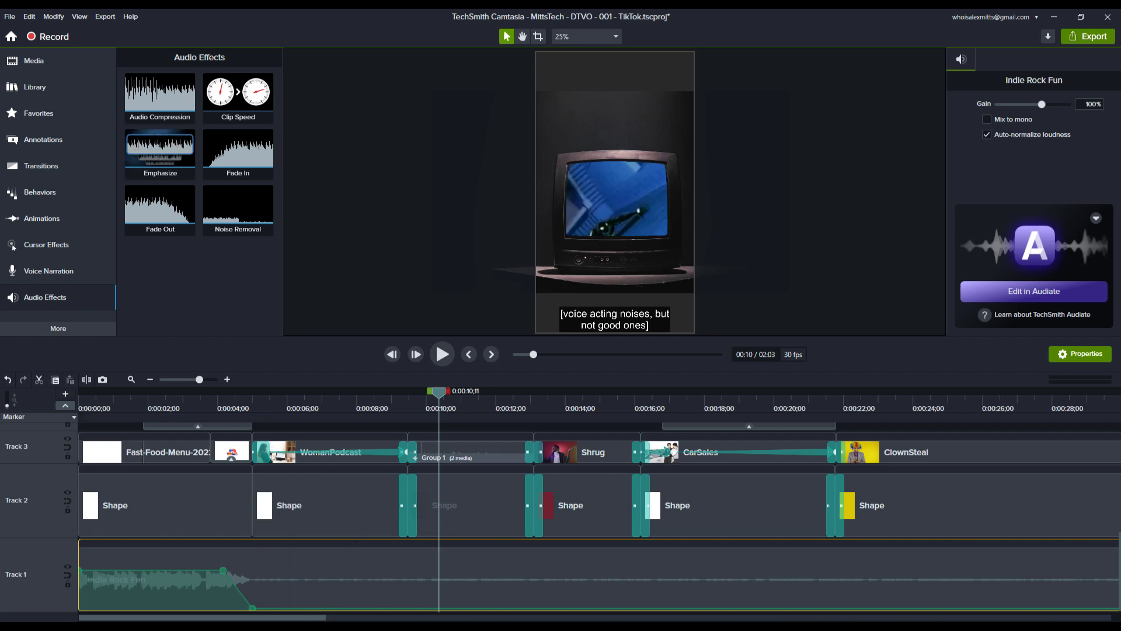
- Examine the music's volume points around the outro after Marker 1 and preview the closing logo scene up to 0:02:03;07
left_click_drag(186, 618, 964, 610)
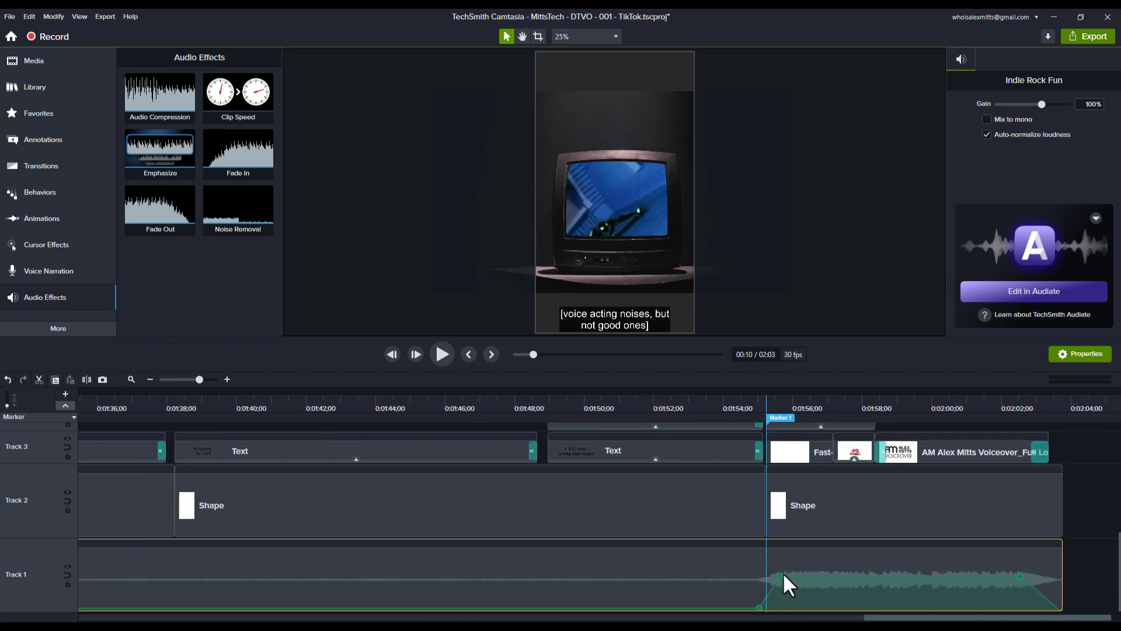
left_click_drag(814, 577, 814, 577)
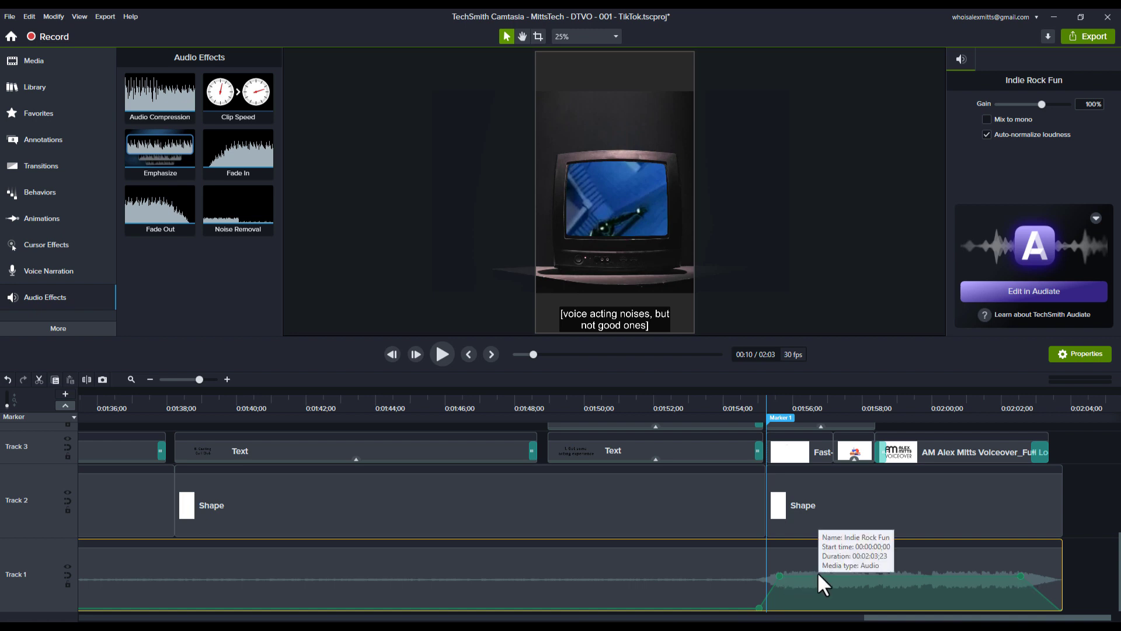
left_click_drag(1006, 402, 1045, 403)
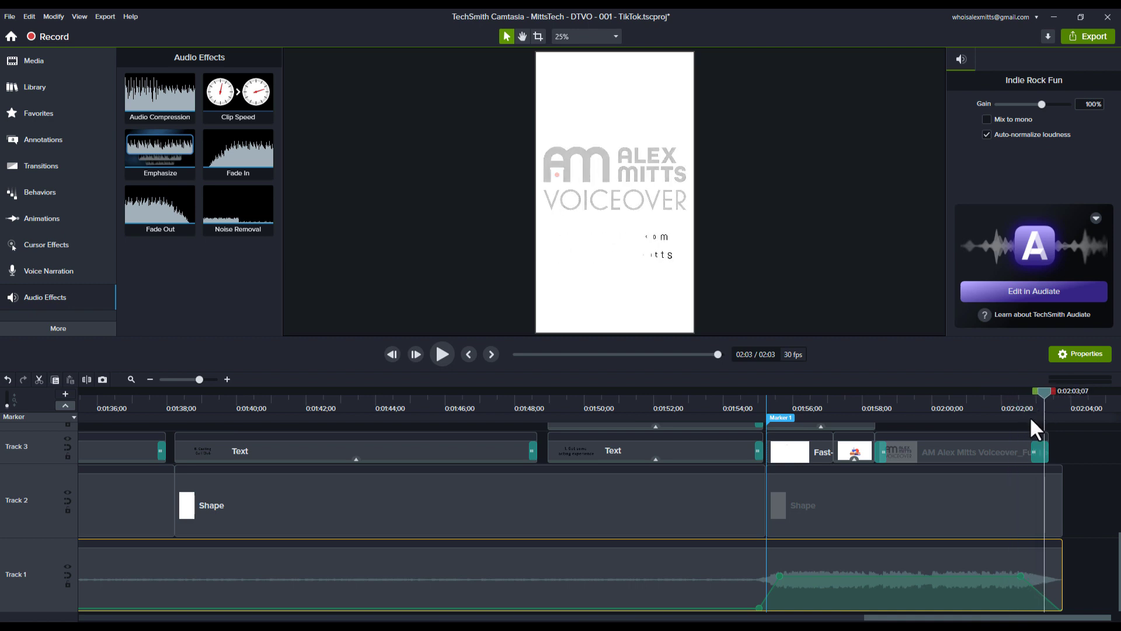
- Return to the caption and voice tracks and preview the captioned Casting Call Club scene at 0:01:46;02
scroll(951, 521, "up", 3)
scroll(958, 521, "up", 3)
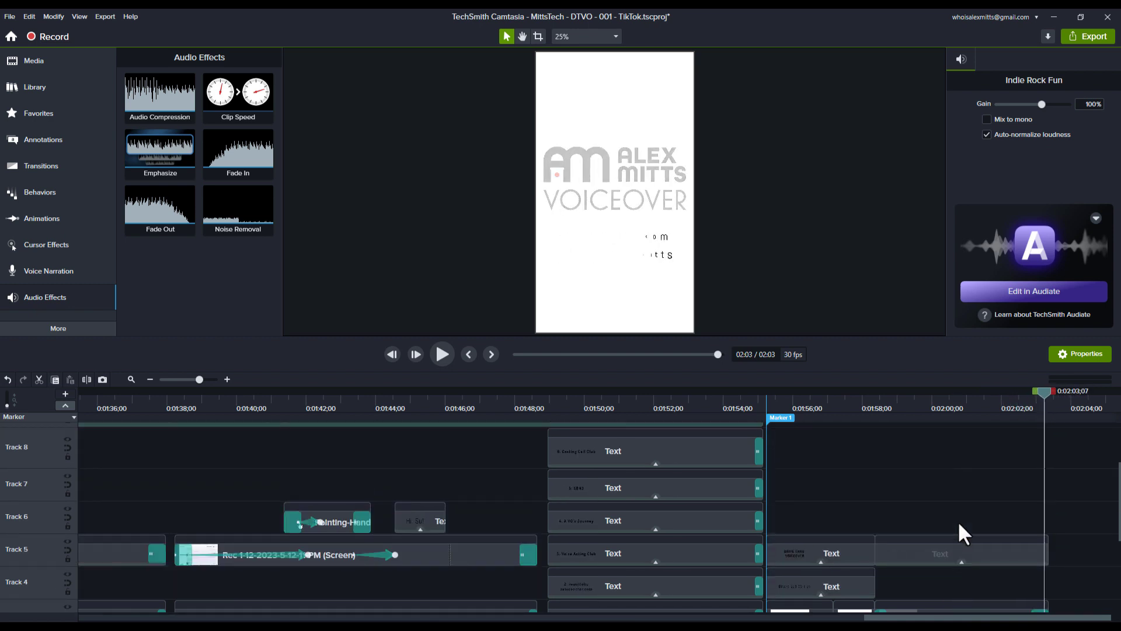
left_click(953, 518)
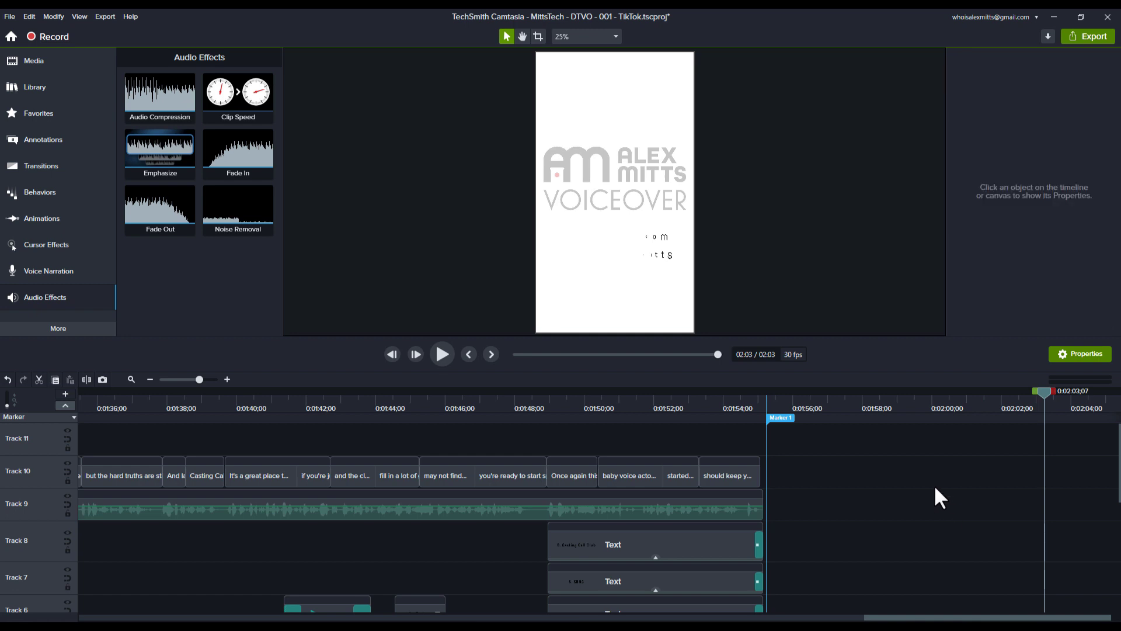
left_click_drag(737, 408, 446, 413)
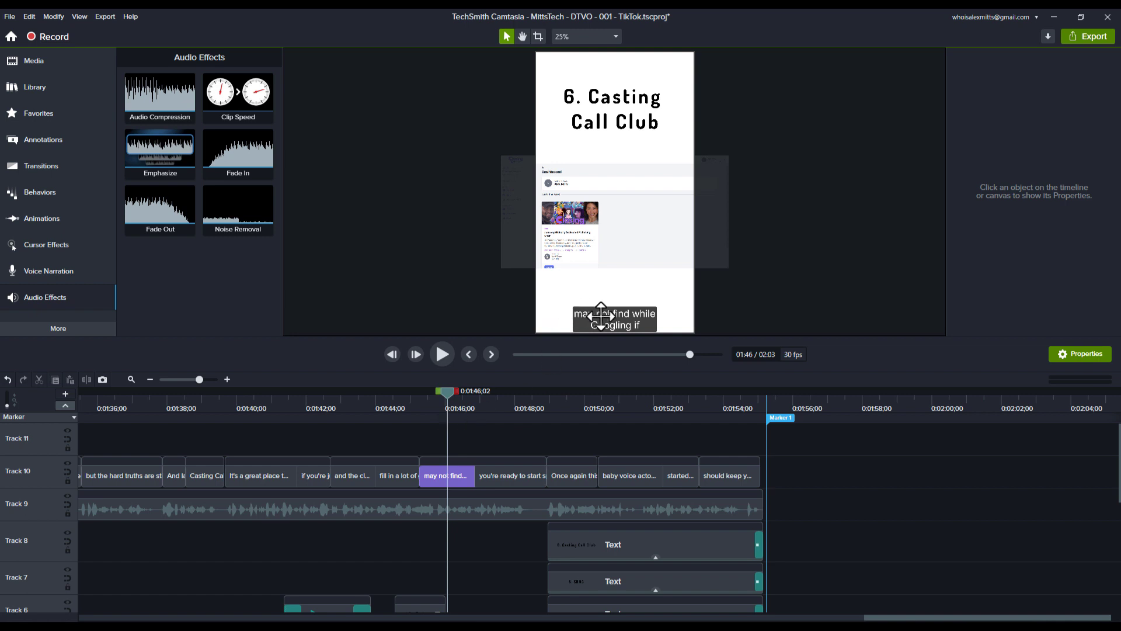